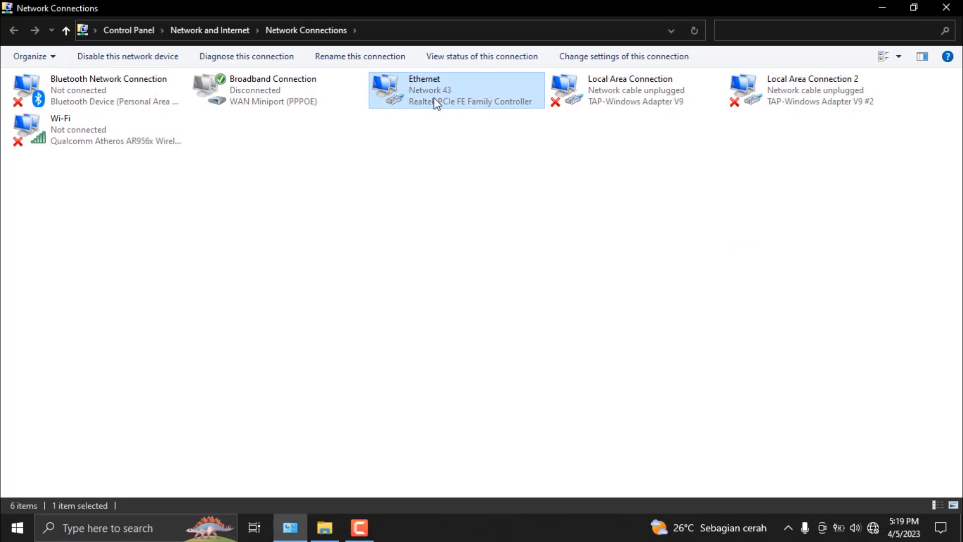
Step: Check the Ethernet adapter's IPv4 address in its network connection details, and close the details and status windows
{"action": "right_click", "coordinate": [434, 98]}
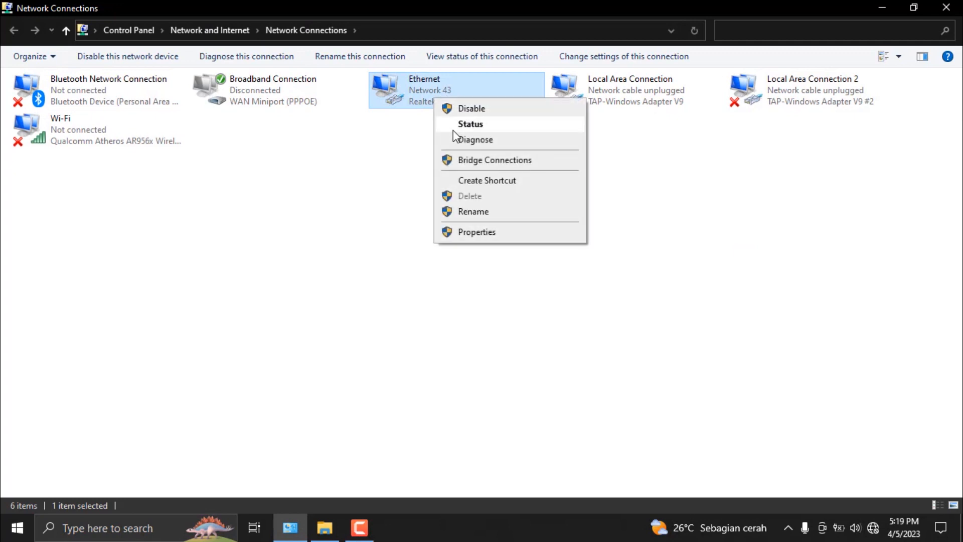
{"action": "left_click", "coordinate": [457, 125]}
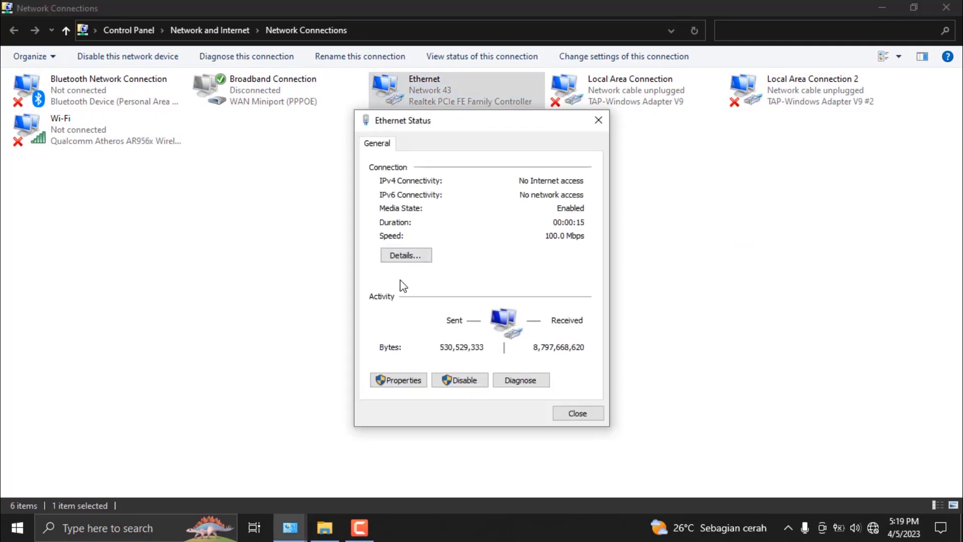
{"action": "left_click", "coordinate": [407, 257]}
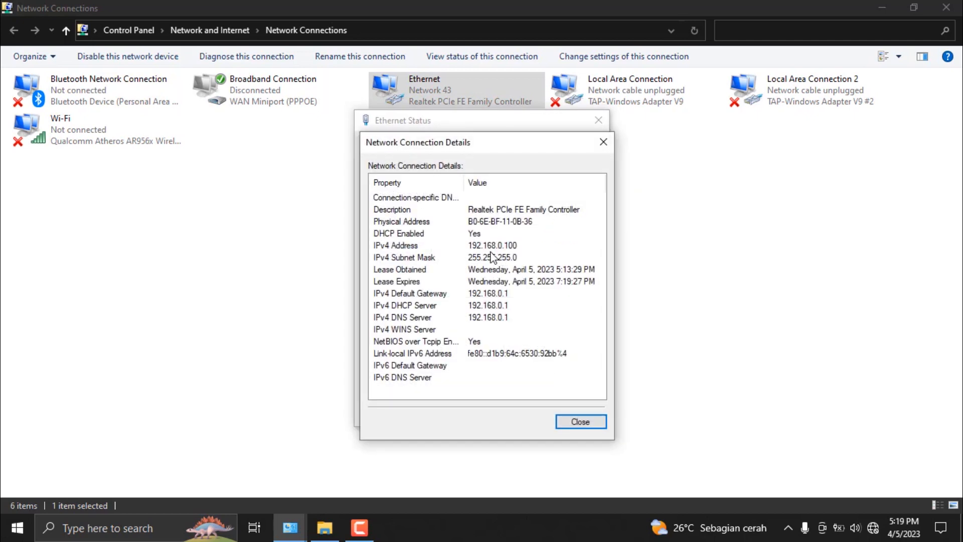
{"action": "left_click", "coordinate": [504, 247]}
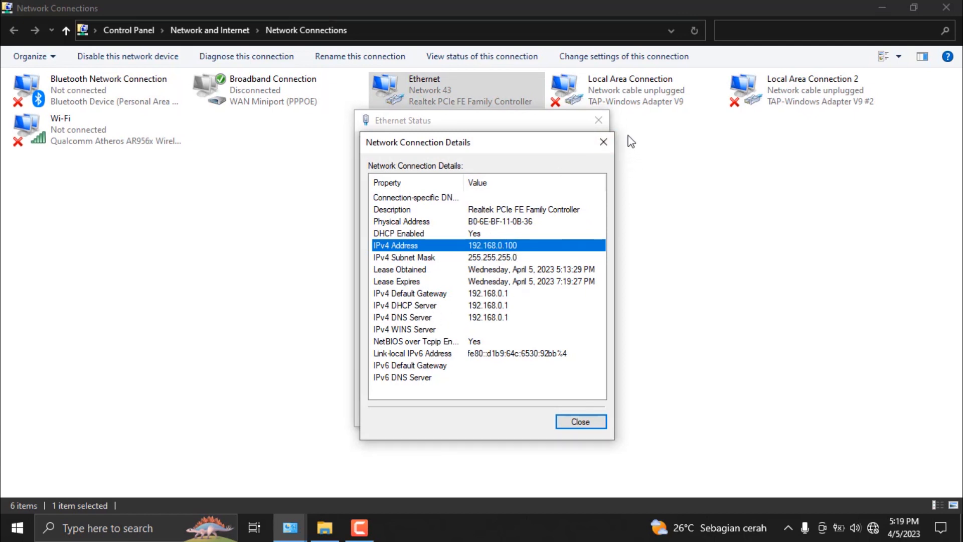
{"action": "left_click", "coordinate": [603, 142]}
{"action": "left_click", "coordinate": [597, 123]}
{"action": "right_click", "coordinate": [296, 250]}
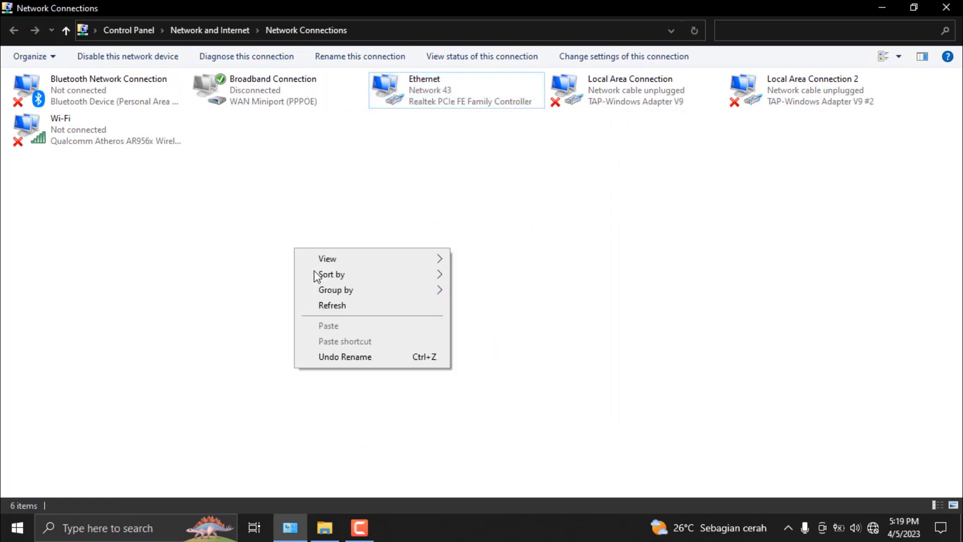
{"action": "left_click", "coordinate": [332, 304]}
{"action": "right_click", "coordinate": [330, 291]}
{"action": "left_click", "coordinate": [367, 346]}
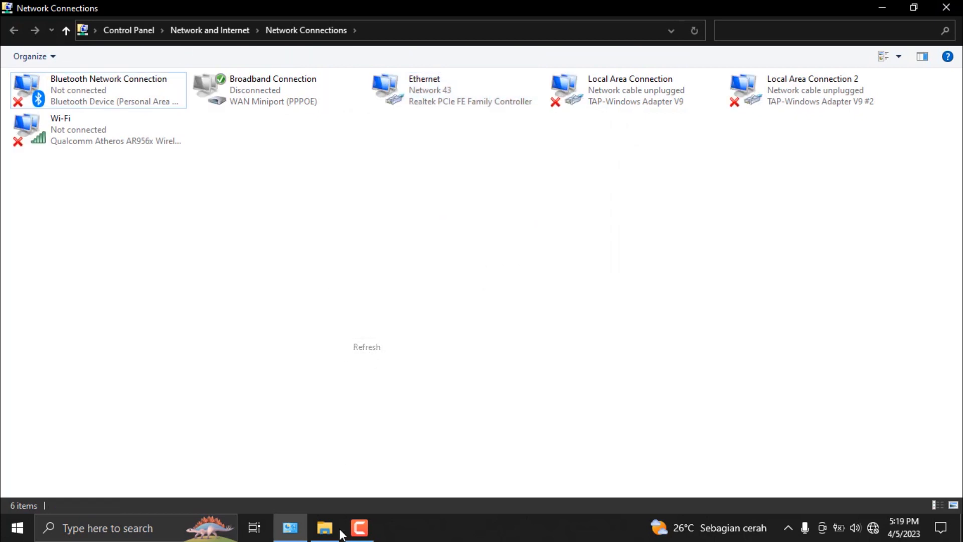
Step: Minimize the Network Connections window and launch Google Chrome from the desktop
{"action": "left_click", "coordinate": [881, 8]}
{"action": "right_click", "coordinate": [698, 49]}
{"action": "left_click", "coordinate": [732, 90]}
{"action": "right_click", "coordinate": [689, 86]}
{"action": "left_click", "coordinate": [702, 124]}
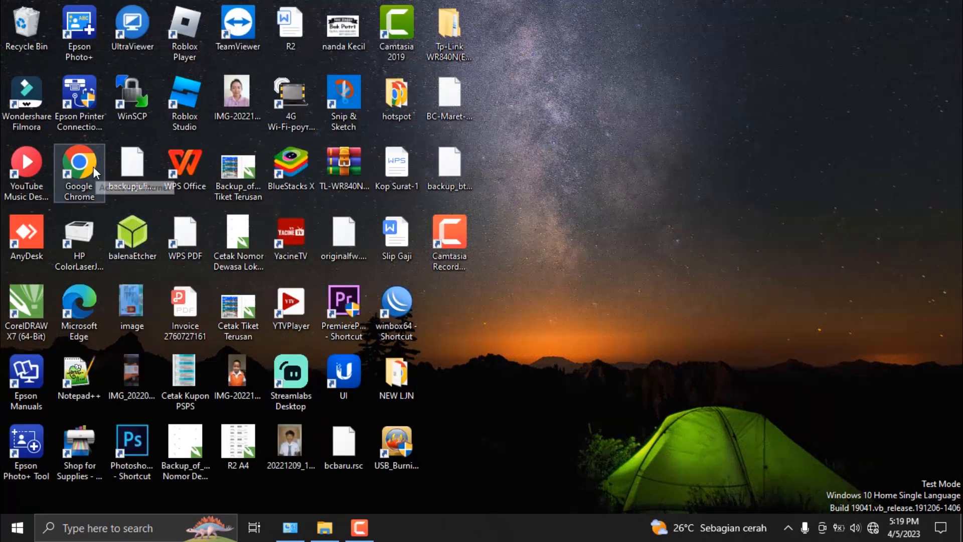
{"action": "left_click", "coordinate": [96, 161]}
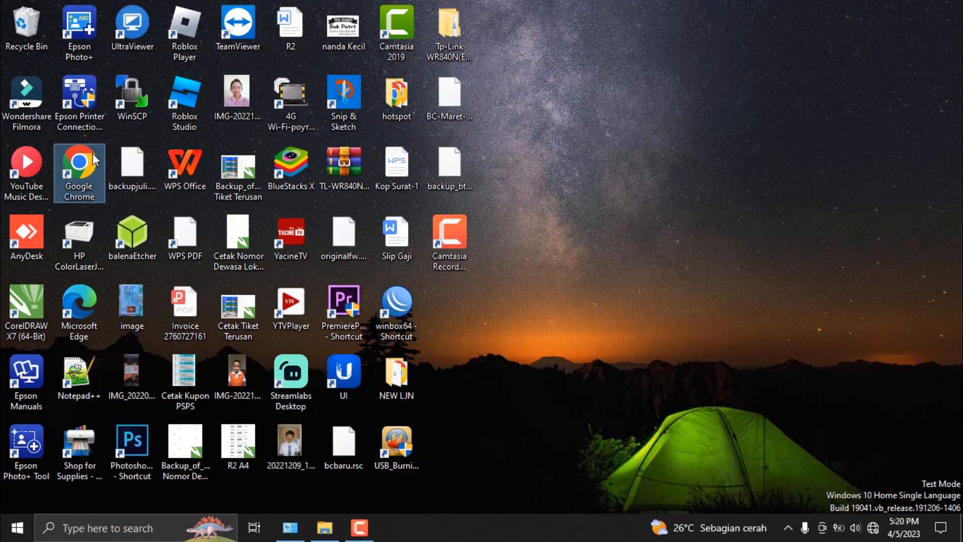
{"action": "double_click", "coordinate": [93, 153]}
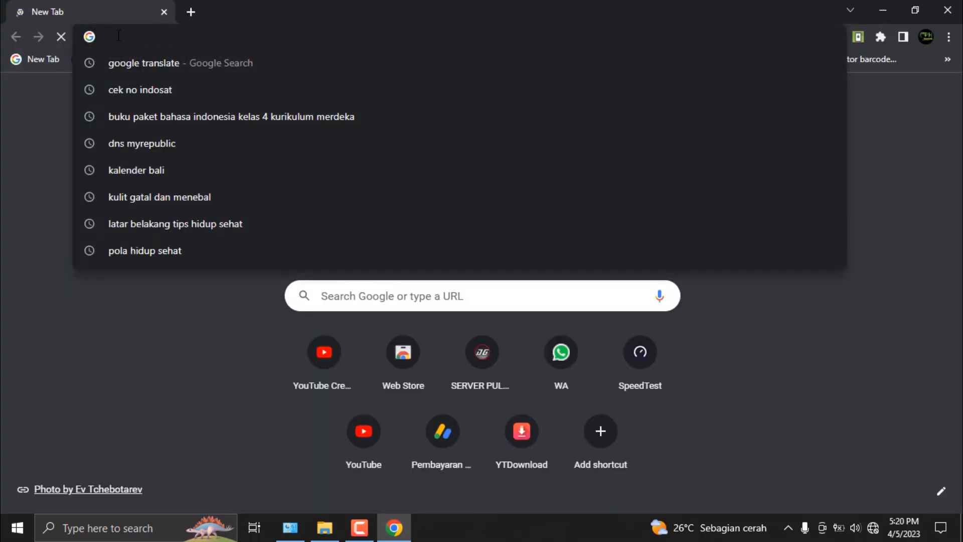
{"action": "left_click", "coordinate": [60, 196]}
Step: Open the router's login page at 192.168.0.1 in the browser
{"action": "left_click", "coordinate": [139, 34]}
{"action": "type", "text": "192"}
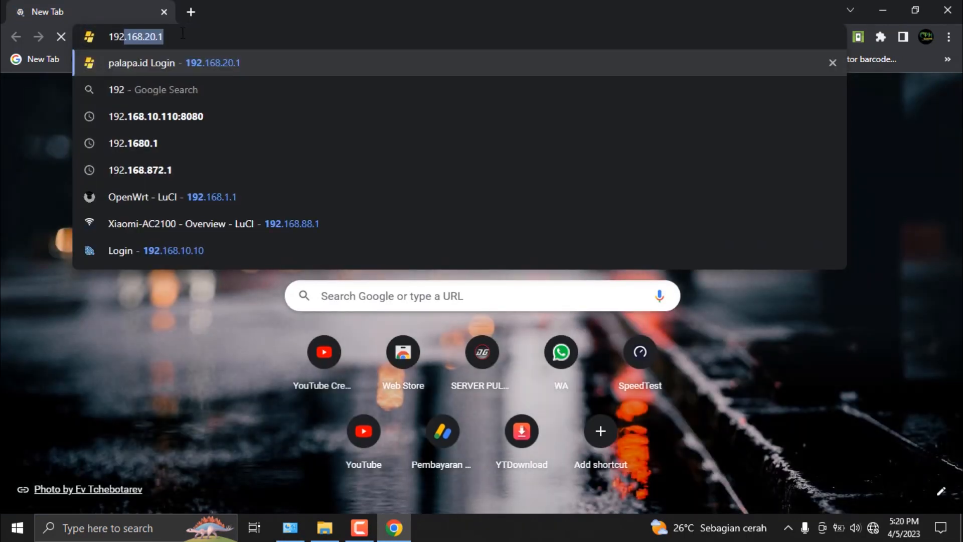
{"action": "key", "text": "Right"}
{"action": "key", "text": "Left"}
{"action": "key", "text": "Left"}
{"action": "key", "text": "Left"}
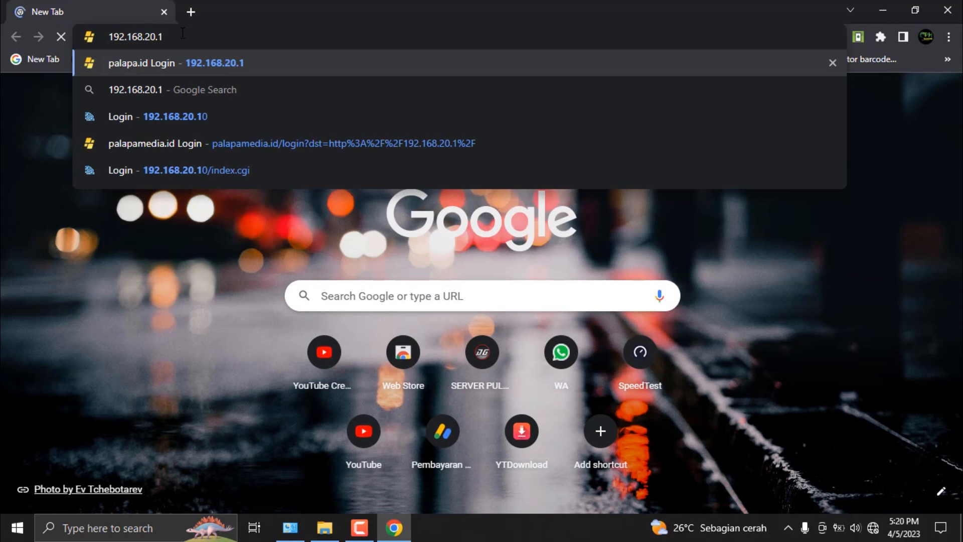
{"action": "key", "text": "BackSpace"}
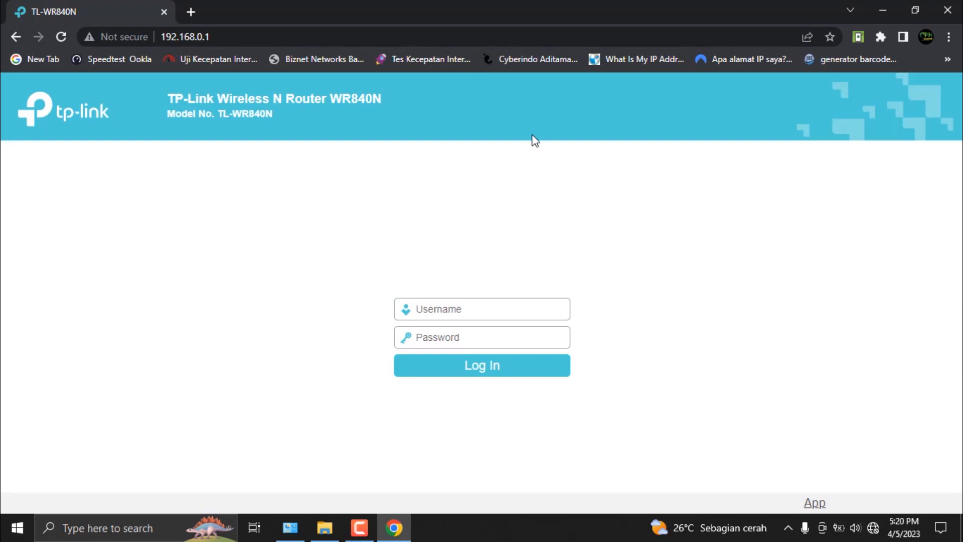
Step: Try to log in to the TP-Link TL-WR840N router by entering its username and password
{"action": "left_click", "coordinate": [440, 310]}
{"action": "type", "text": "a"}
{"action": "type", "text": "a"}
{"action": "key", "text": "Return"}
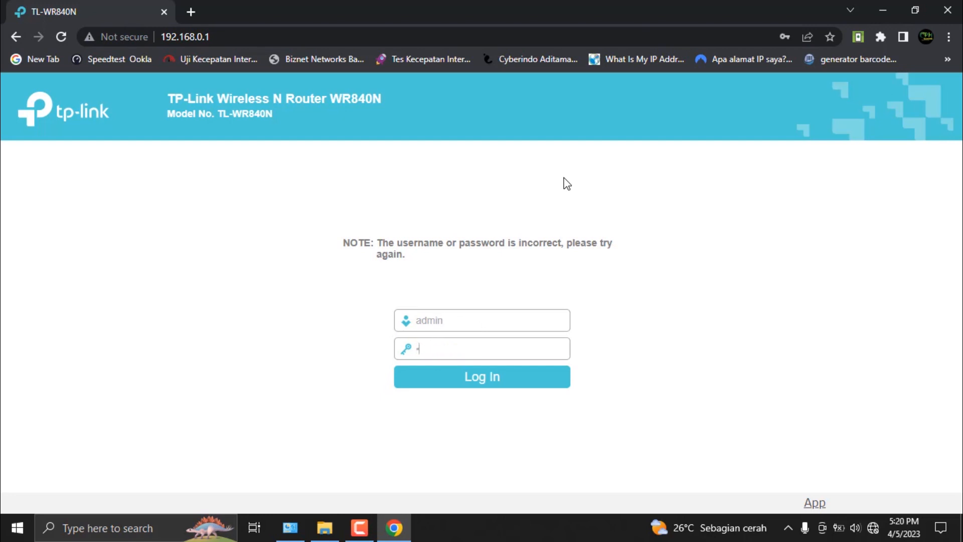
Step: Log in to the router with its password and check the firmware and hardware versions on the Status page
{"action": "key", "text": "Return"}
{"action": "scroll", "coordinate": [451, 293], "scroll_direction": "down", "scroll_amount": 1}
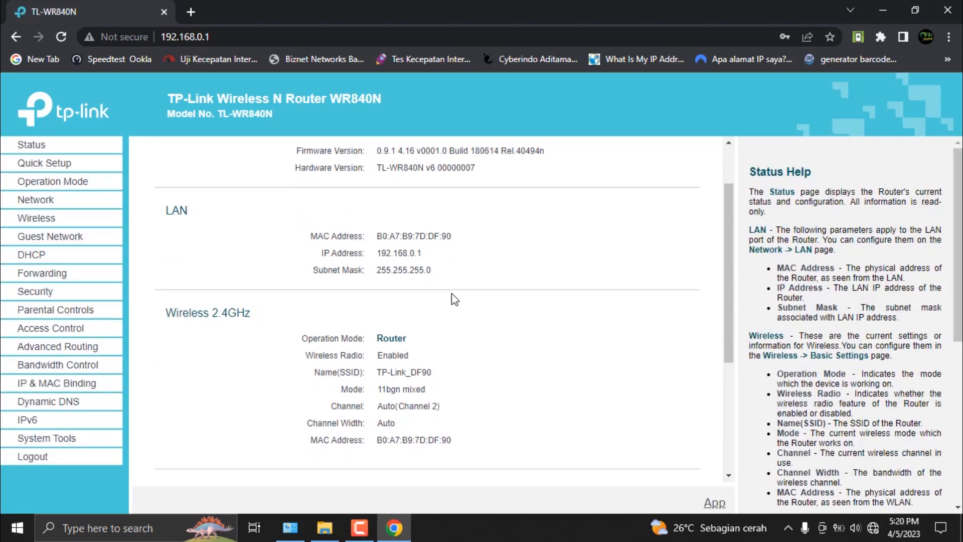
{"action": "scroll", "coordinate": [452, 293], "scroll_direction": "up", "scroll_amount": 1}
{"action": "left_click", "coordinate": [371, 529]}
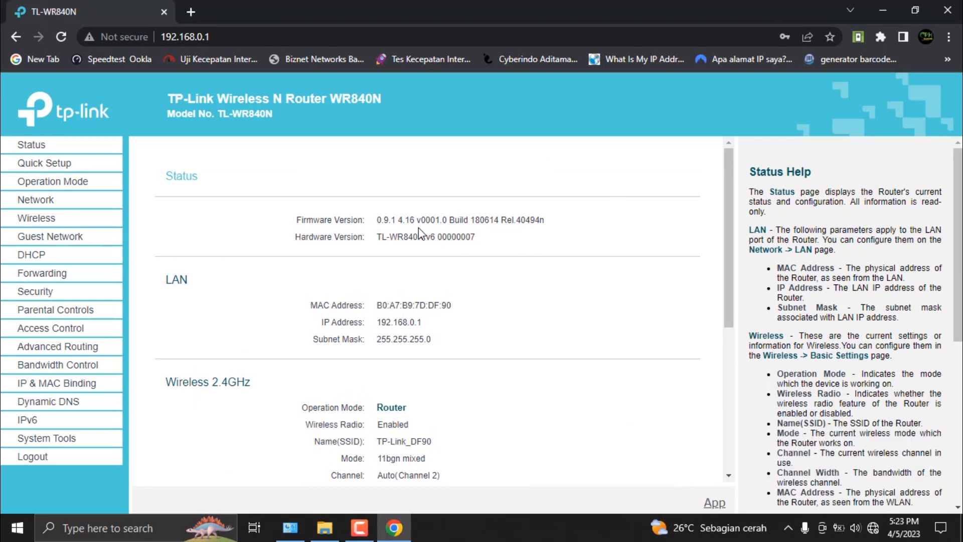
{"action": "left_click_drag", "start_coordinate": [377, 220], "coordinate": [547, 219]}
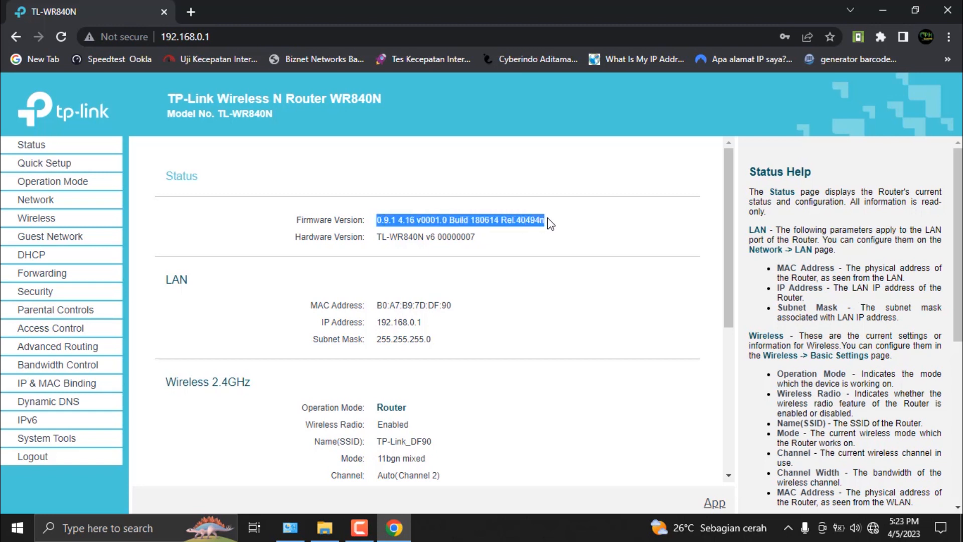
{"action": "left_click_drag", "start_coordinate": [376, 237], "coordinate": [477, 235]}
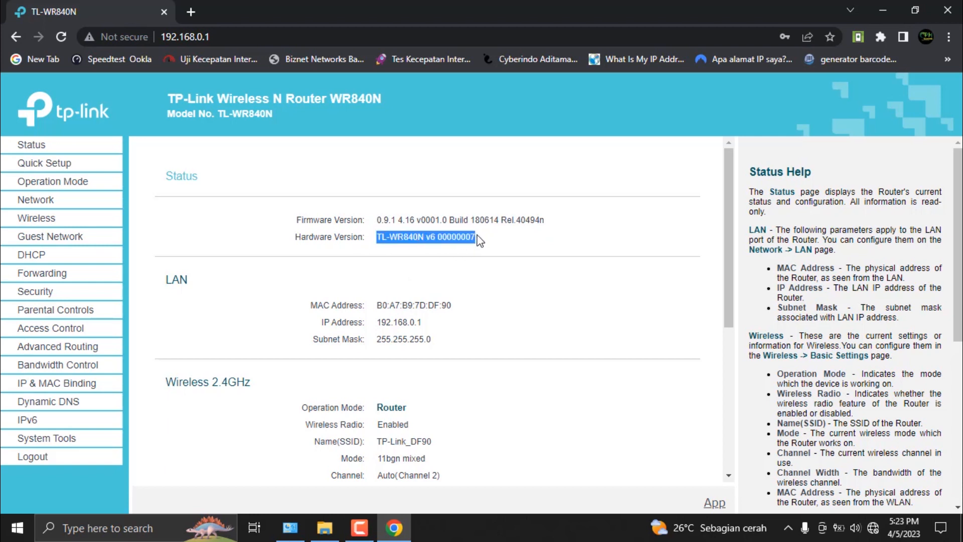
{"action": "left_click", "coordinate": [35, 149]}
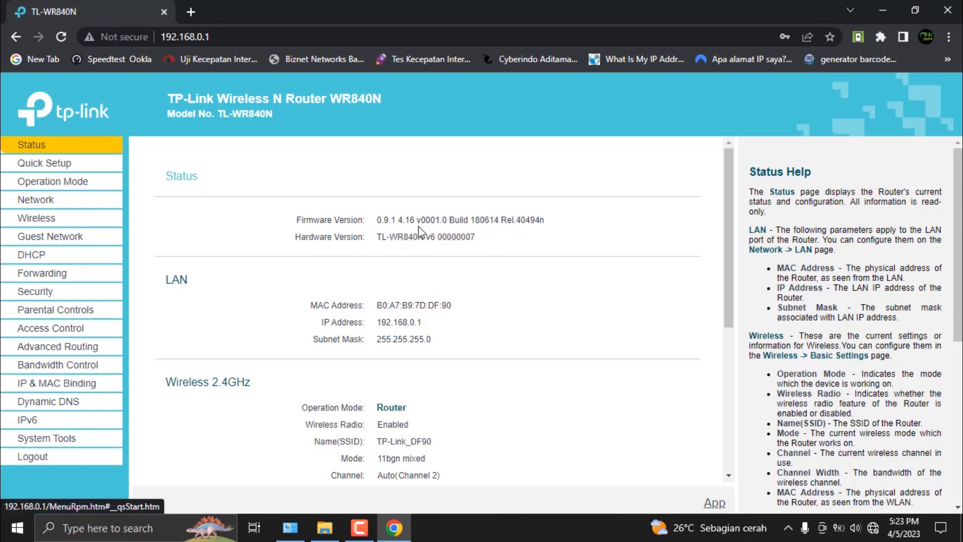
Step: View the operation mode choices in Quick Setup and return to its start page
{"action": "left_click", "coordinate": [63, 166]}
{"action": "left_click", "coordinate": [477, 304]}
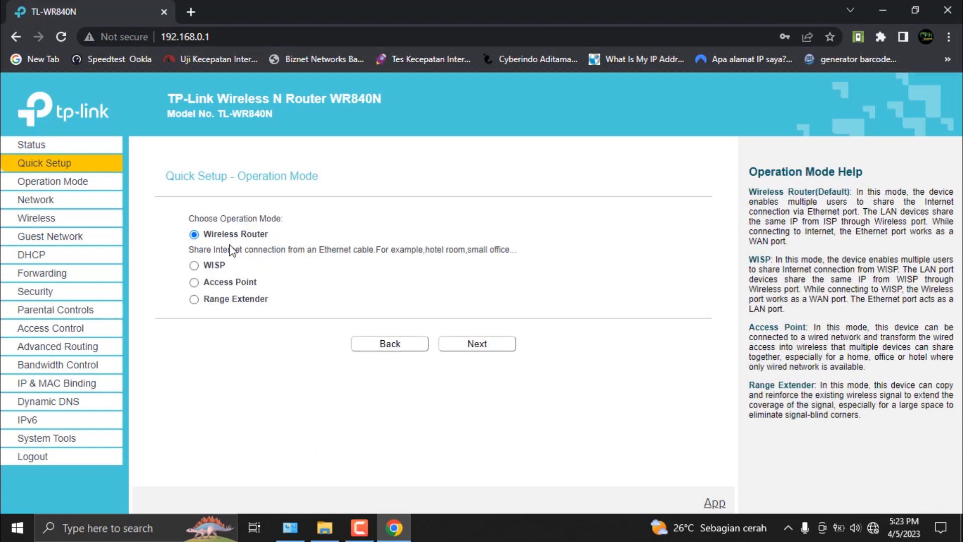
{"action": "left_click", "coordinate": [355, 341]}
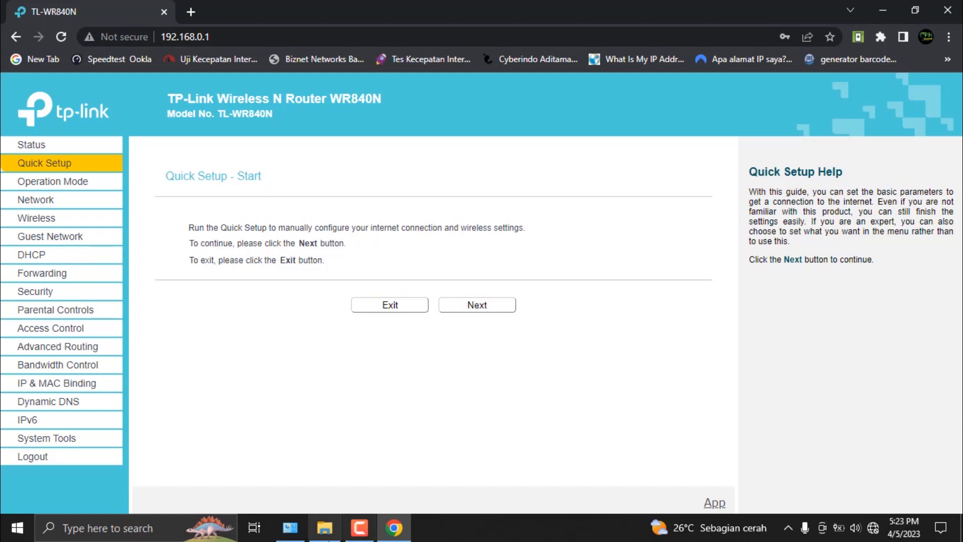
Step: Switch to File Explorer, refresh the TPLINK OPENWWRT 192168331 folder, check the OpenWrt BIN file's full name, and return to Chrome
{"action": "left_click", "coordinate": [325, 528]}
{"action": "right_click", "coordinate": [426, 289]}
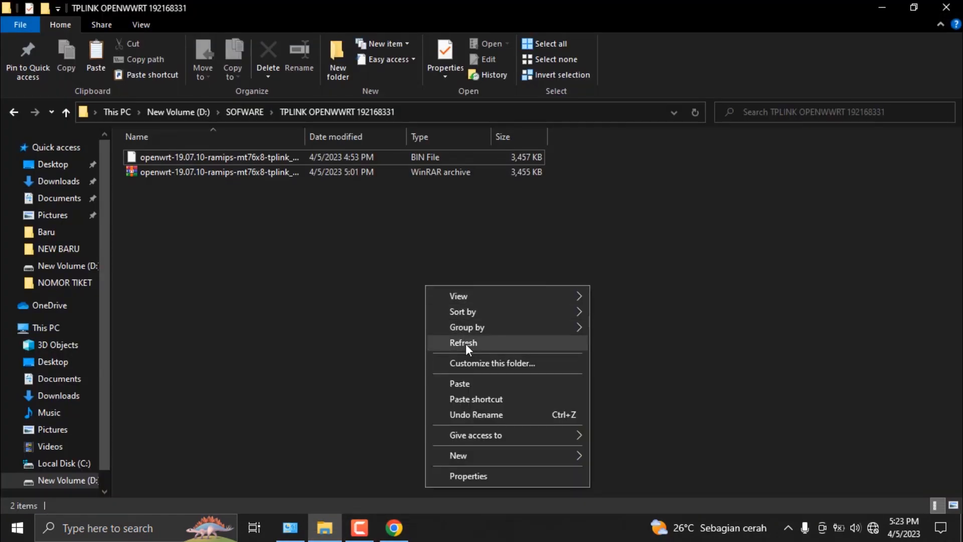
{"action": "left_click", "coordinate": [467, 342]}
{"action": "left_click", "coordinate": [299, 158]}
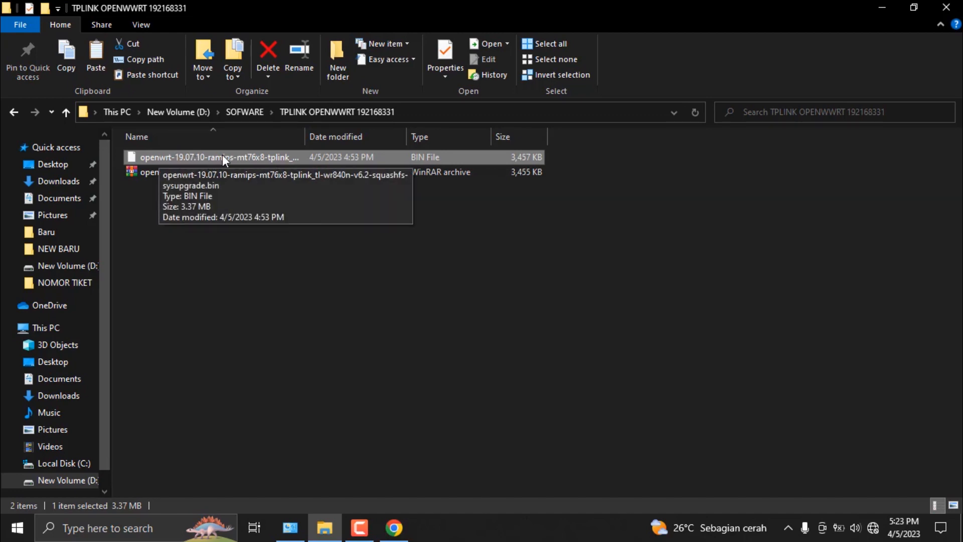
{"action": "left_click", "coordinate": [394, 535]}
{"action": "left_click", "coordinate": [394, 535]}
{"action": "left_click", "coordinate": [393, 532]}
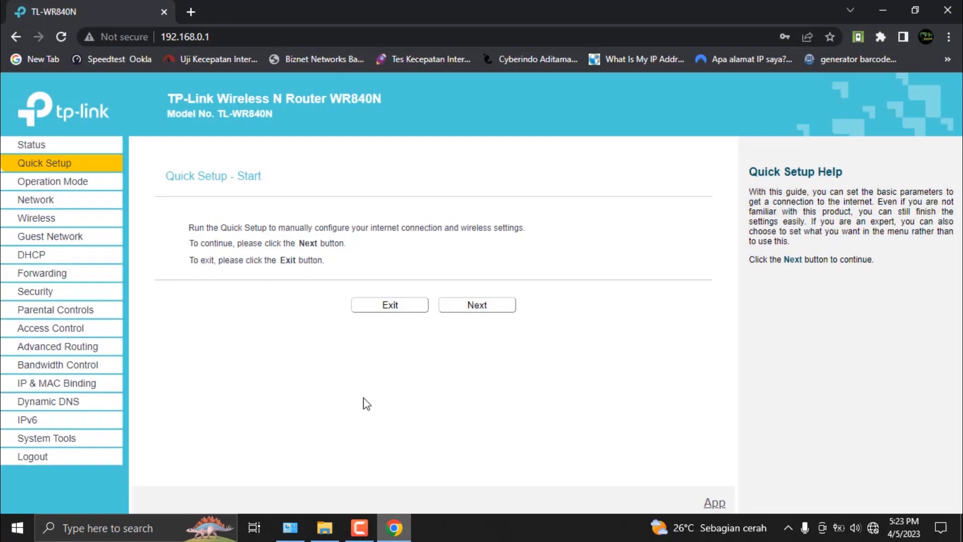
Step: Look through the router's Operation Mode and WAN settings pages
{"action": "left_click", "coordinate": [65, 181]}
{"action": "left_click", "coordinate": [55, 200]}
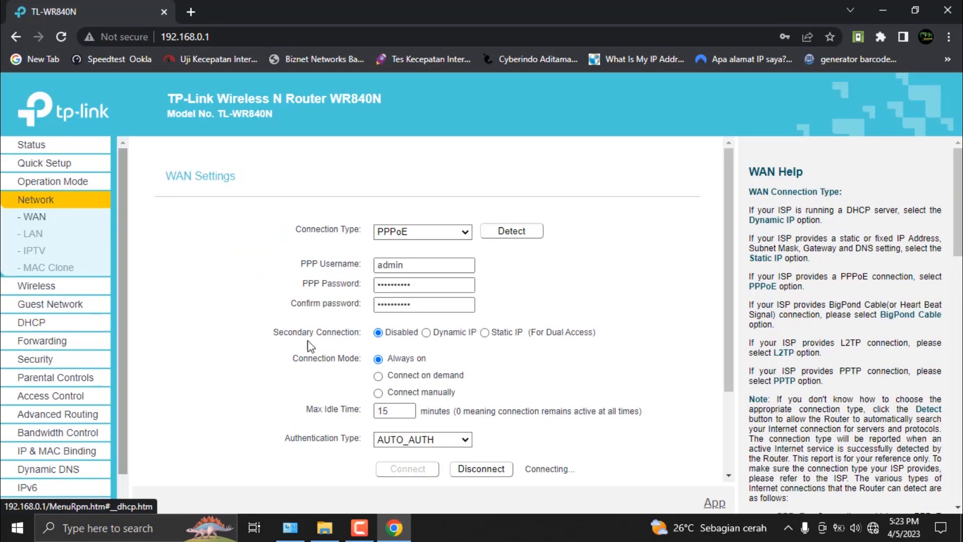
{"action": "scroll", "coordinate": [68, 451], "scroll_direction": "down", "scroll_amount": 1}
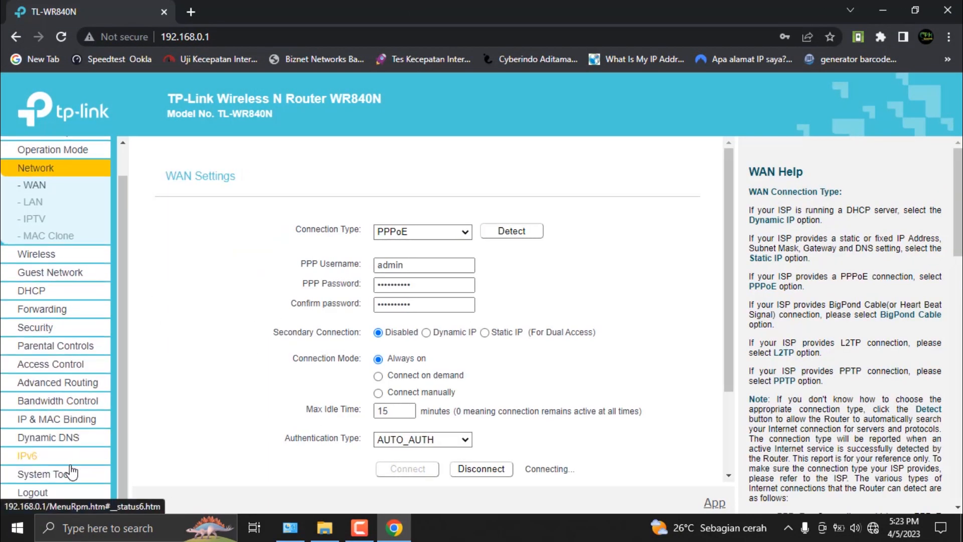
{"action": "left_click", "coordinate": [68, 150]}
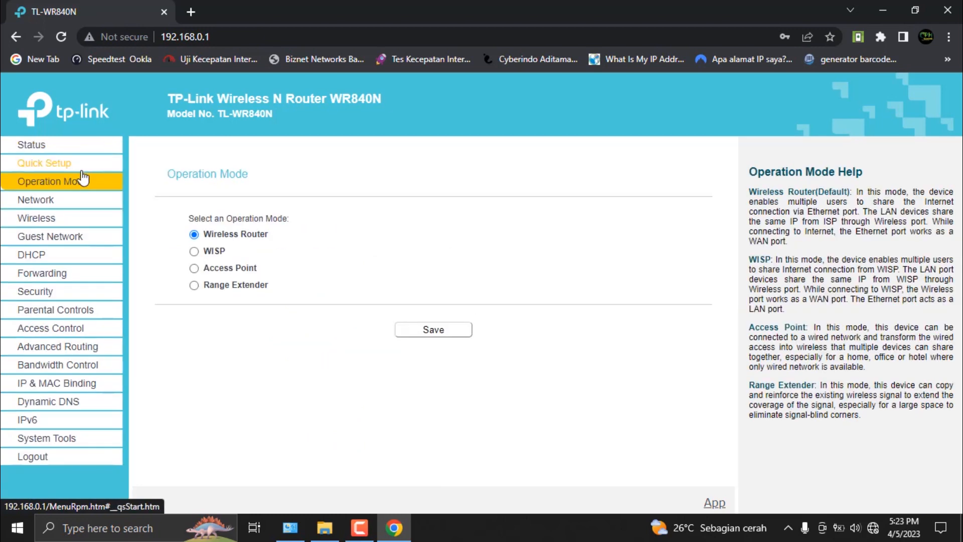
Step: Check the hardware version and the WAN details on the router's Status page
{"action": "left_click", "coordinate": [27, 146]}
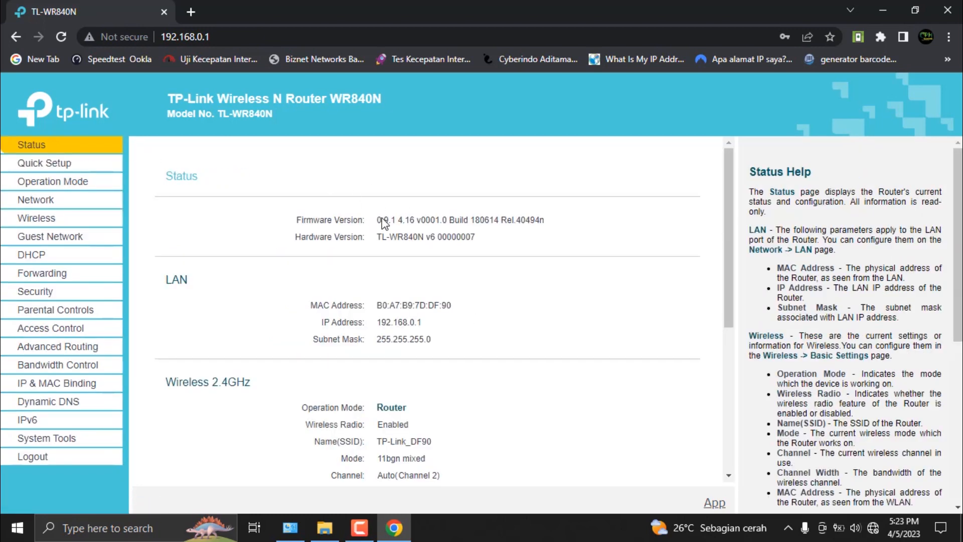
{"action": "left_click_drag", "start_coordinate": [382, 235], "coordinate": [482, 251]}
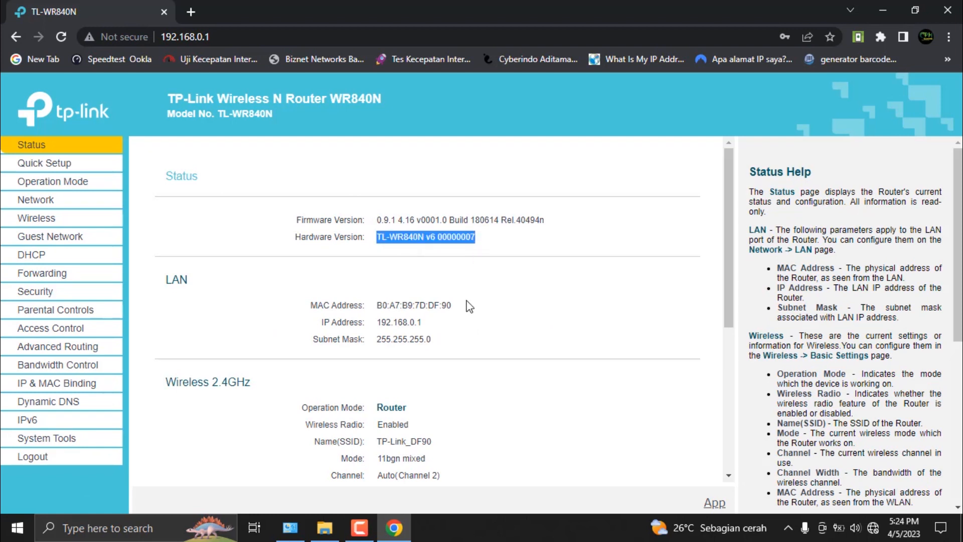
{"action": "scroll", "coordinate": [451, 351], "scroll_direction": "down", "scroll_amount": 5}
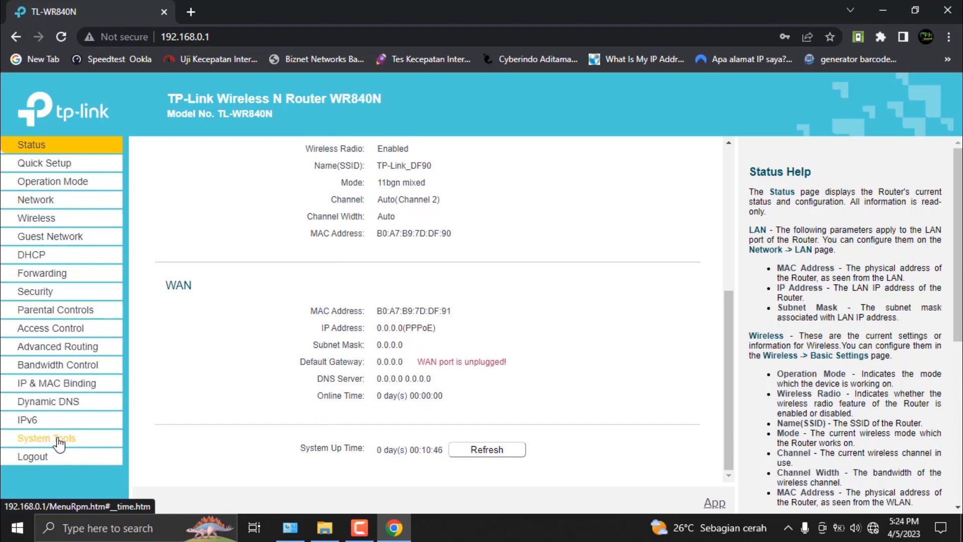
Step: Open the router's Firmware Upgrade page under System Tools and check the current firmware version
{"action": "left_click", "coordinate": [58, 441]}
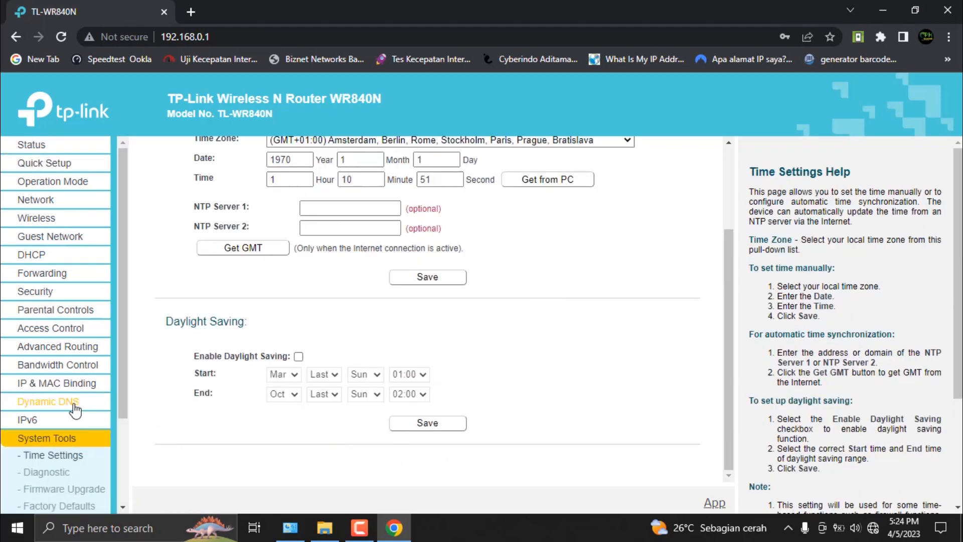
{"action": "scroll", "coordinate": [74, 410], "scroll_direction": "down", "scroll_amount": 2}
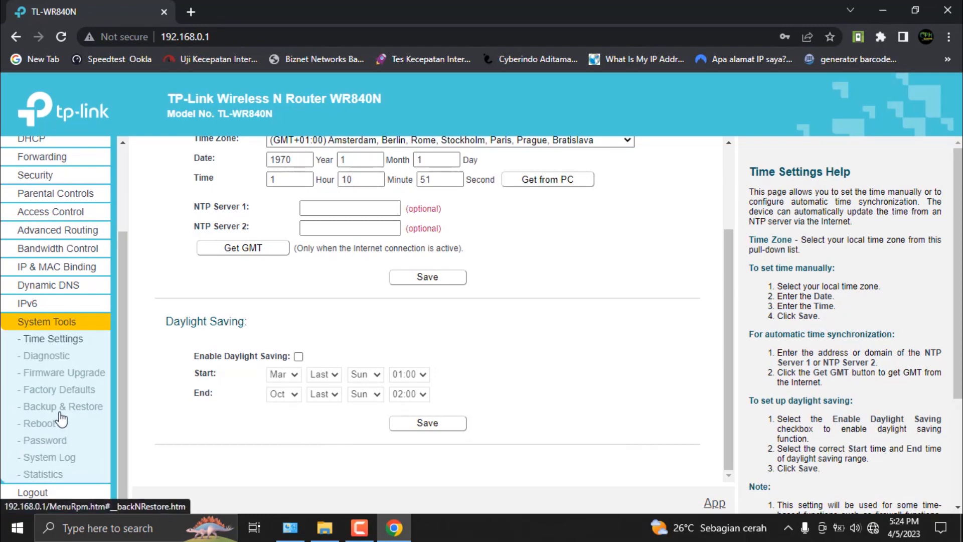
{"action": "left_click", "coordinate": [67, 376]}
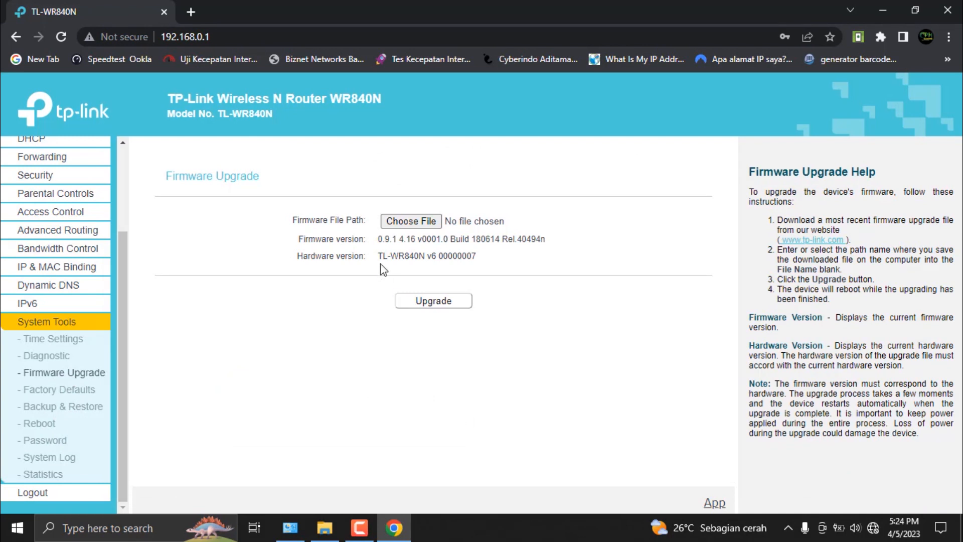
{"action": "left_click_drag", "start_coordinate": [379, 239], "coordinate": [554, 245]}
{"action": "left_click", "coordinate": [449, 329]}
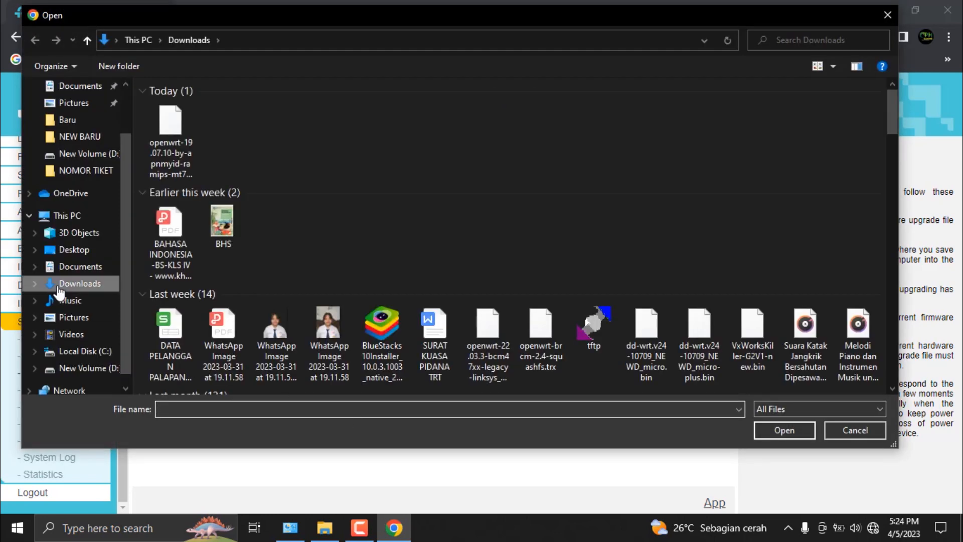
Step: Browse to the SOFWARE folder on New Volume (D:) for the firmware file
{"action": "left_click", "coordinate": [68, 215]}
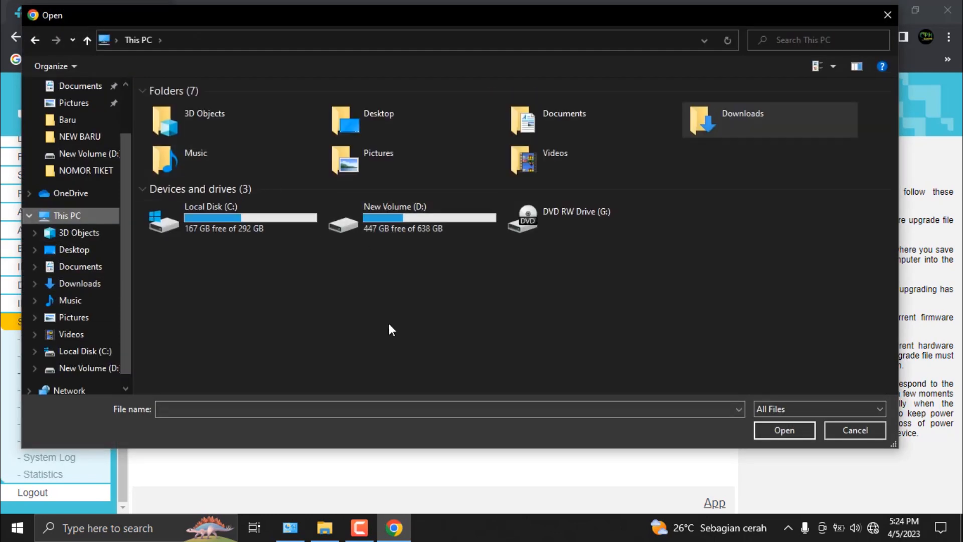
{"action": "double_click", "coordinate": [425, 229]}
{"action": "scroll", "coordinate": [516, 248], "scroll_direction": "down", "scroll_amount": 5}
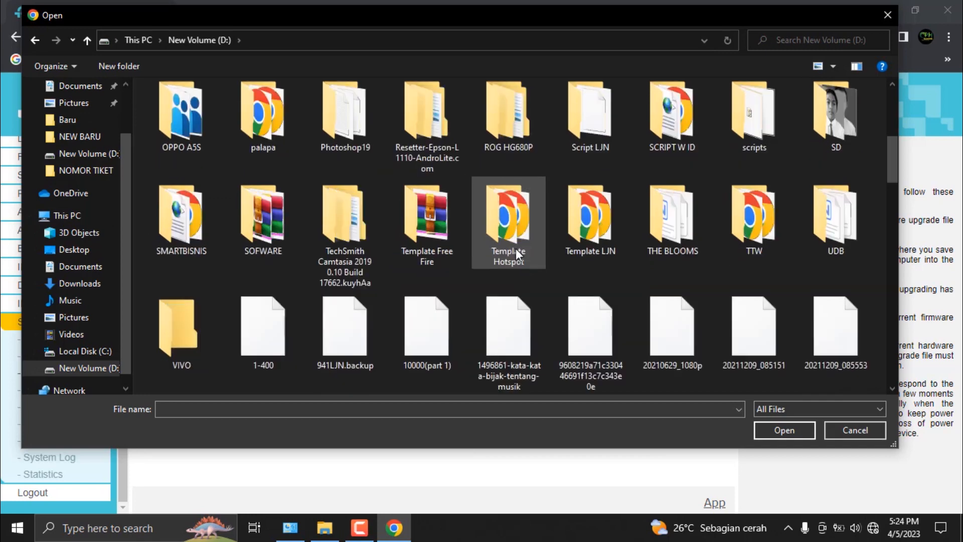
{"action": "scroll", "coordinate": [461, 341], "scroll_direction": "down", "scroll_amount": 2}
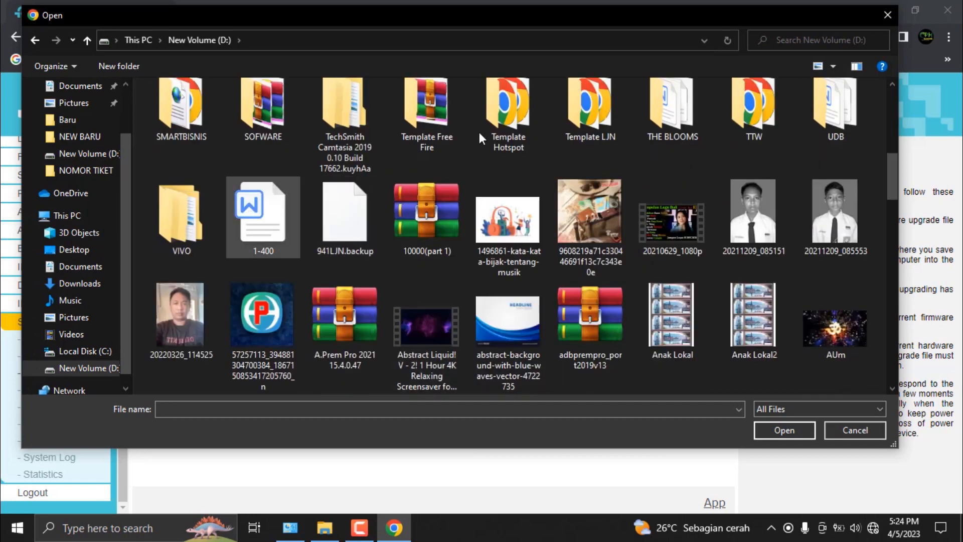
{"action": "scroll", "coordinate": [455, 222], "scroll_direction": "up", "scroll_amount": 1}
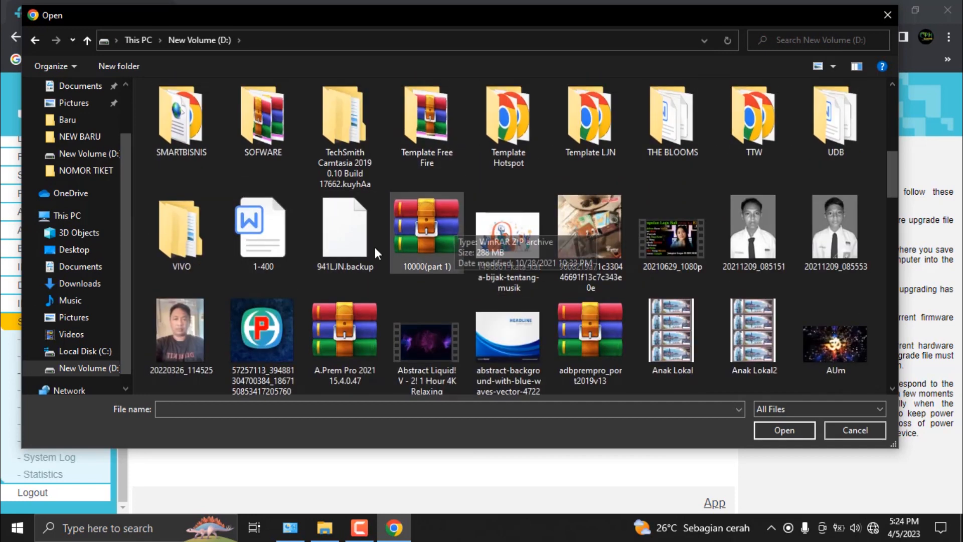
{"action": "scroll", "coordinate": [336, 233], "scroll_direction": "up", "scroll_amount": 3}
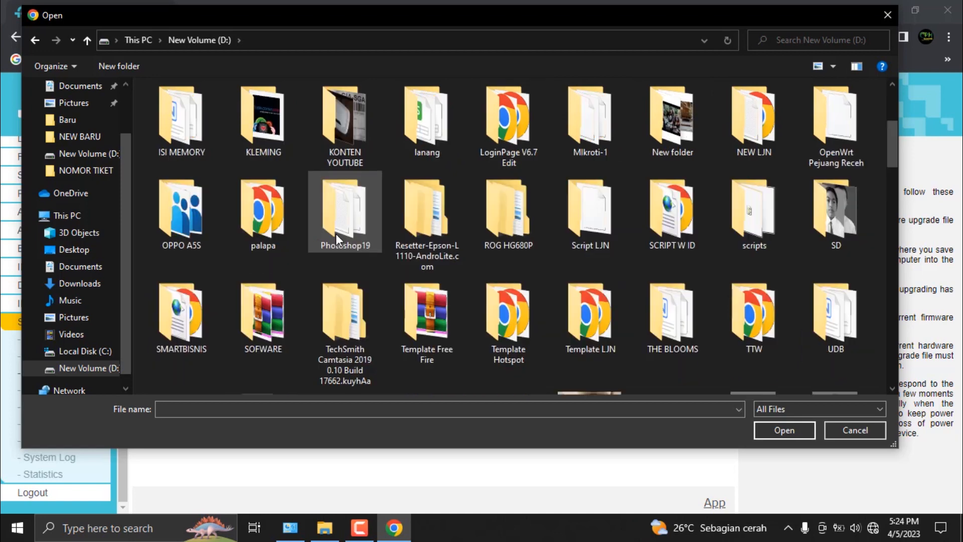
{"action": "double_click", "coordinate": [261, 316]}
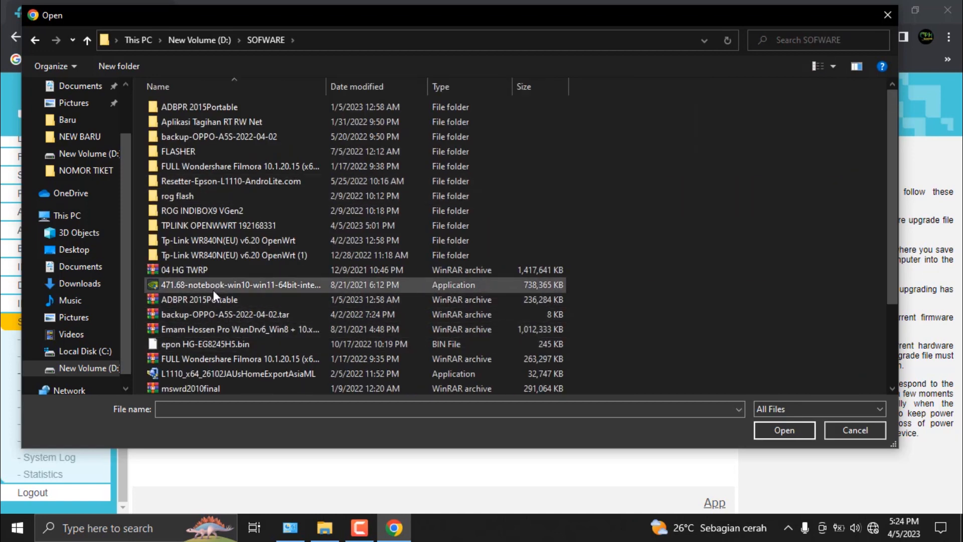
Step: Choose openwrt-19.07.10-ramips-mt76x8-tplink_tl-wr840n-v6.2-squashfs-sysupgrade.bin from the TPLINK OPENWWRT 192168331 folder as the firmware file and start the upgrade
{"action": "scroll", "coordinate": [216, 299], "scroll_direction": "down", "scroll_amount": 1}
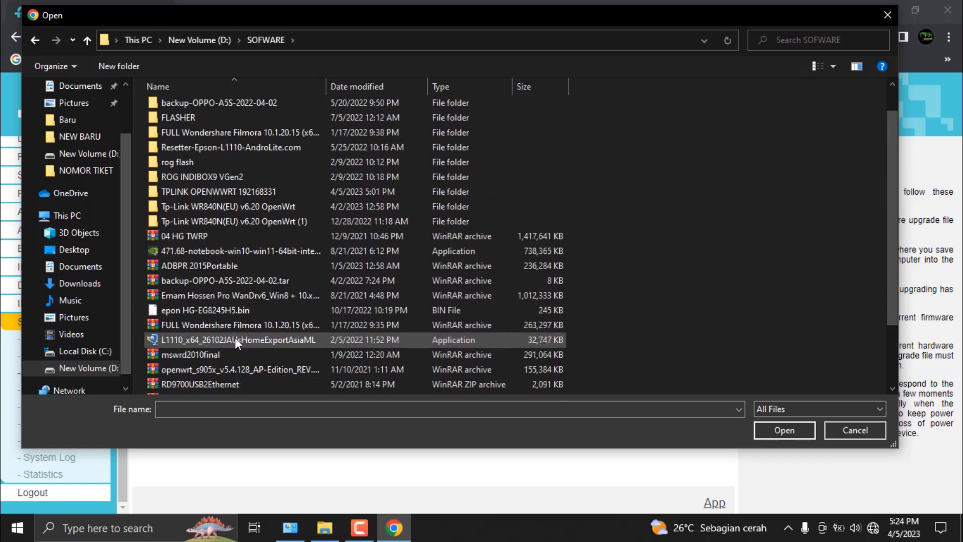
{"action": "scroll", "coordinate": [209, 266], "scroll_direction": "up", "scroll_amount": 1}
{"action": "double_click", "coordinate": [221, 224]}
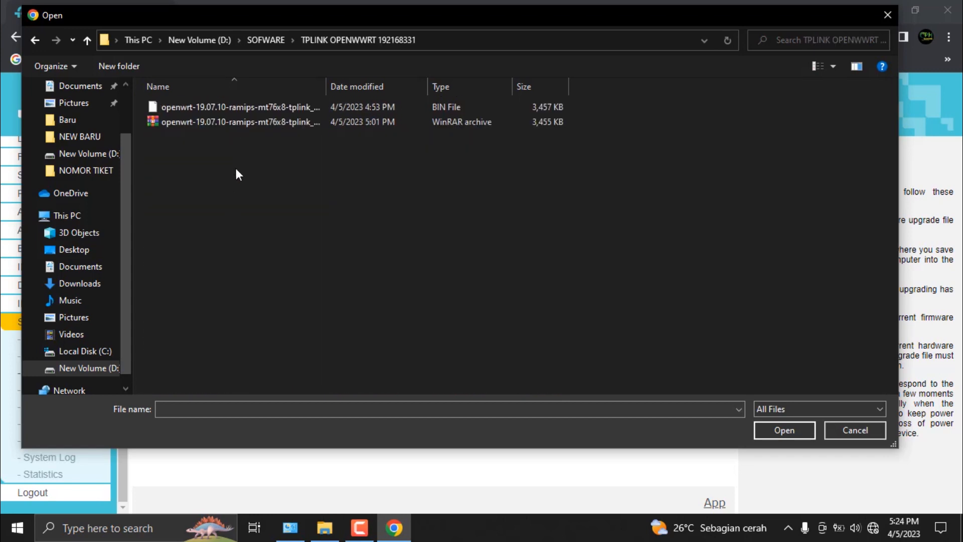
{"action": "left_click", "coordinate": [257, 107]}
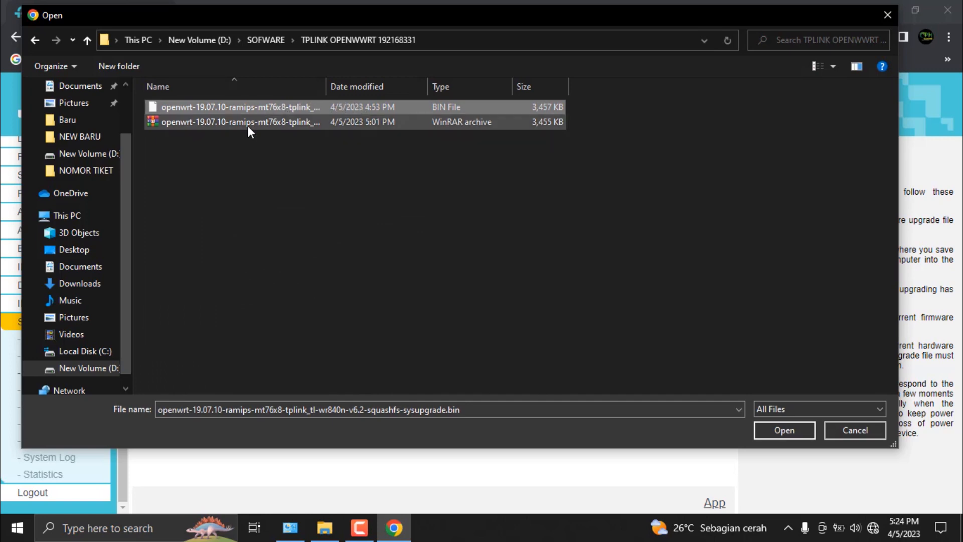
{"action": "left_click", "coordinate": [780, 429]}
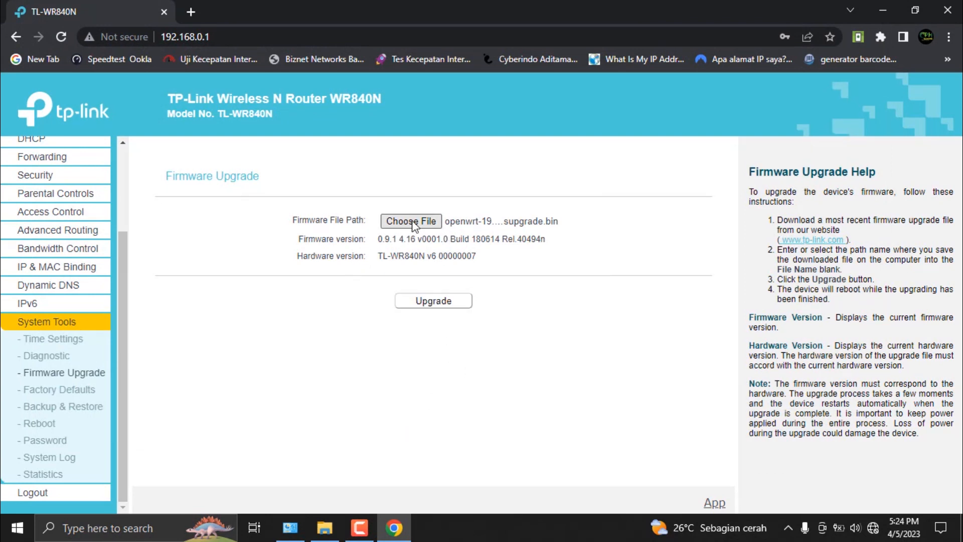
{"action": "left_click", "coordinate": [454, 305]}
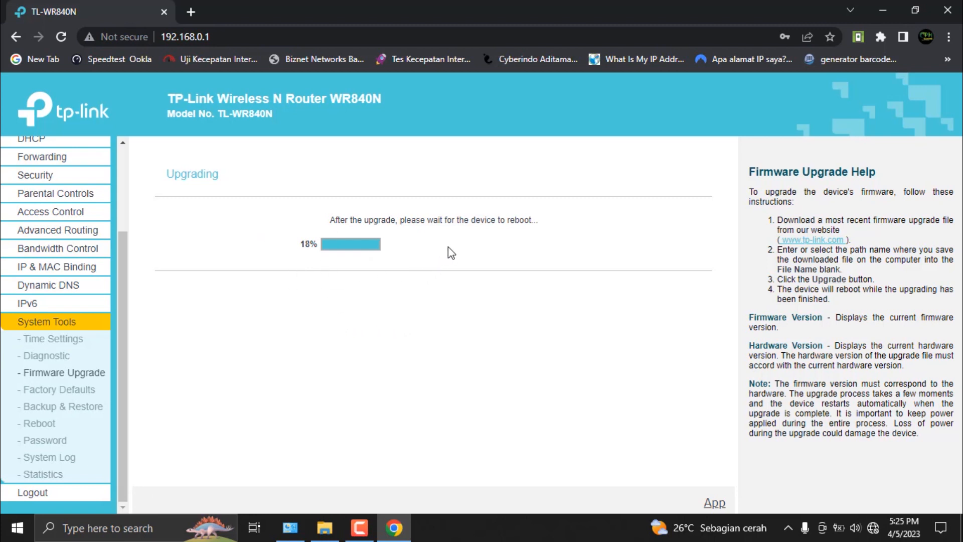
Step: Switch to Network Connections, refresh it to check the Ethernet adapter's status, and return to the upgrade progress in Chrome
{"action": "left_click", "coordinate": [290, 527]}
{"action": "left_click", "coordinate": [441, 100]}
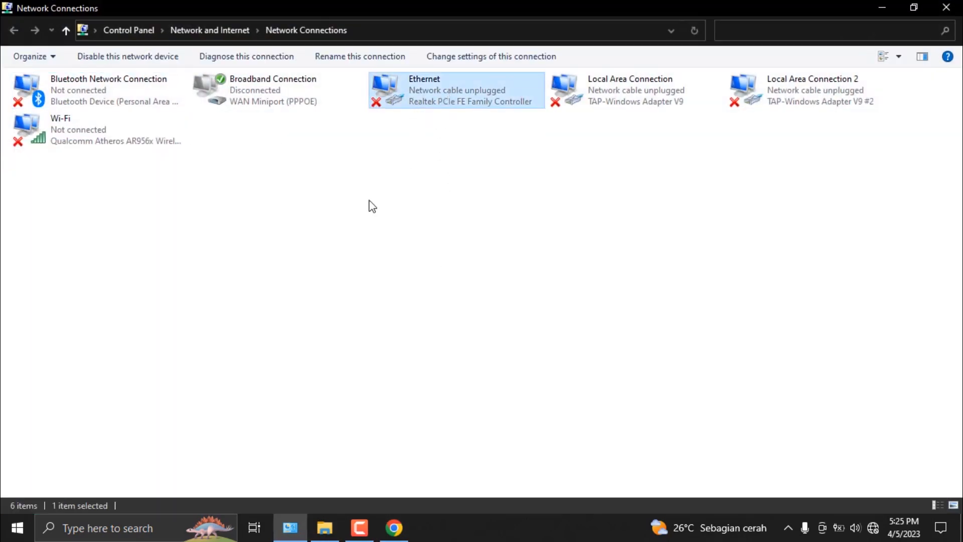
{"action": "right_click", "coordinate": [353, 233]}
{"action": "left_click", "coordinate": [391, 289]}
{"action": "right_click", "coordinate": [358, 204]}
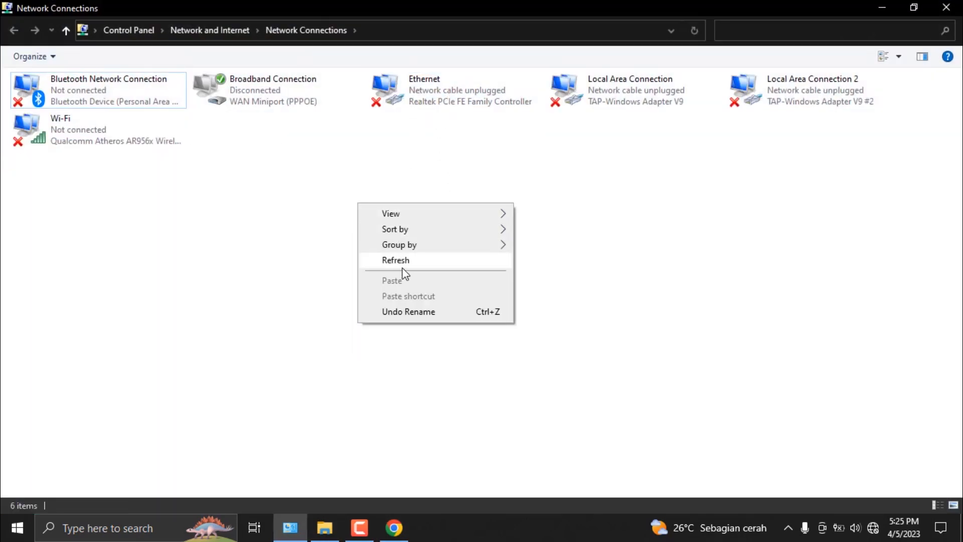
{"action": "left_click", "coordinate": [403, 267]}
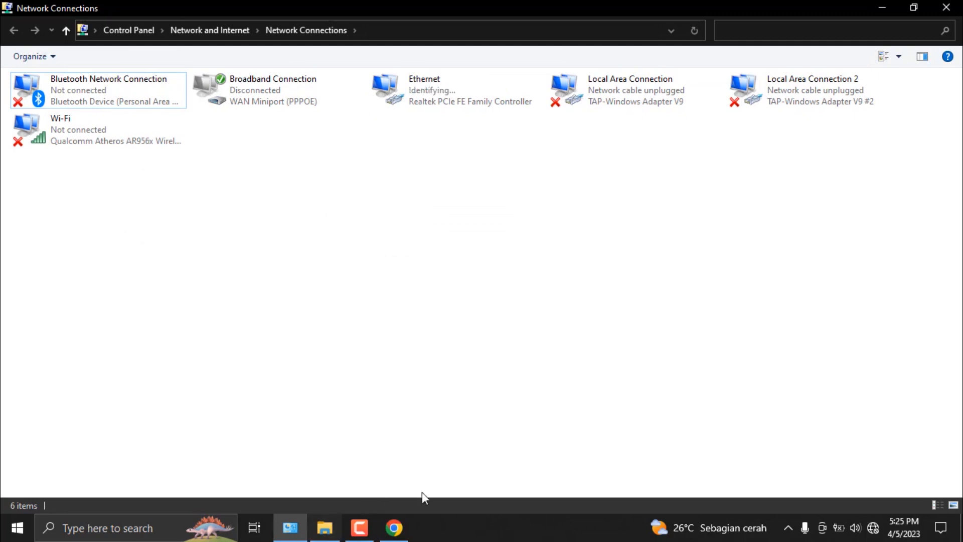
{"action": "left_click", "coordinate": [394, 528]}
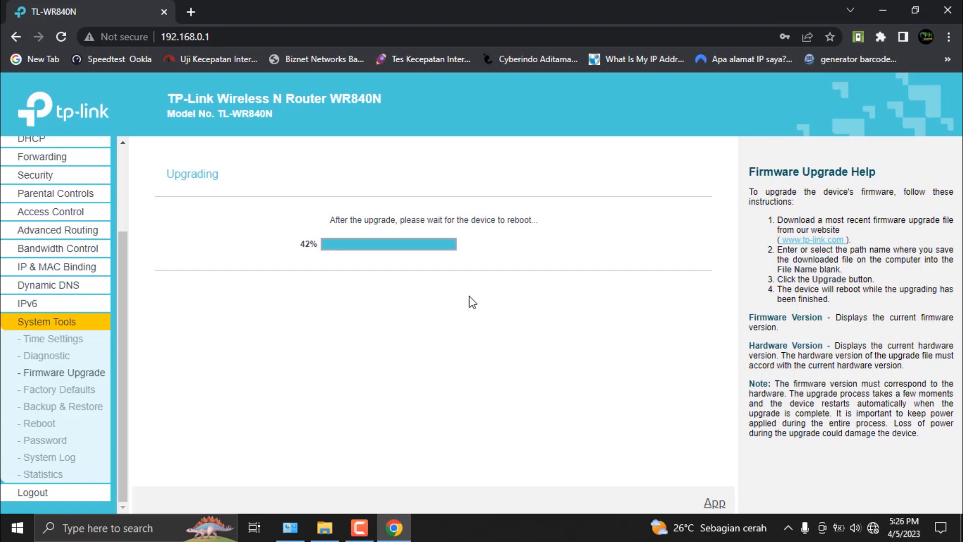
Step: Switch to Network Connections and refresh it to see whether the Ethernet adapter has been identified
{"action": "left_click", "coordinate": [290, 528]}
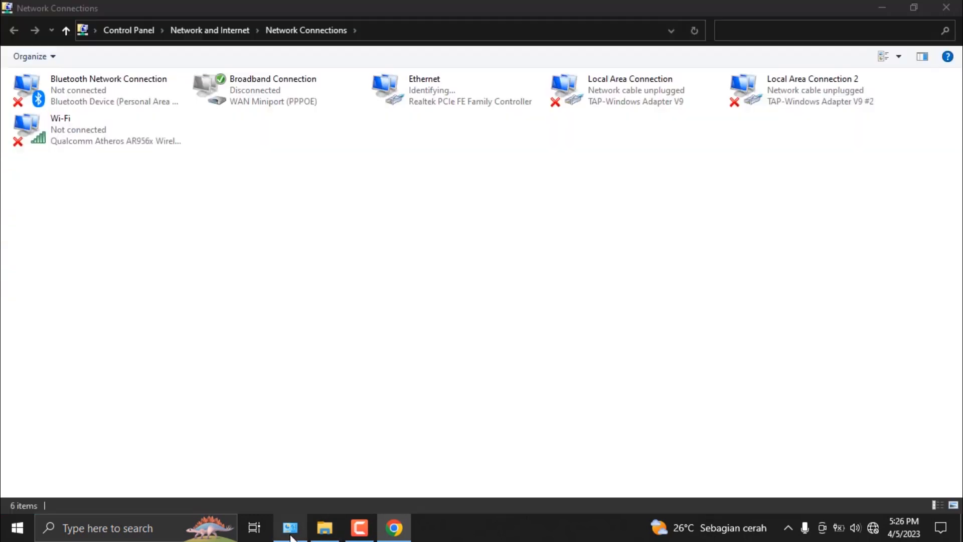
{"action": "left_click", "coordinate": [478, 91]}
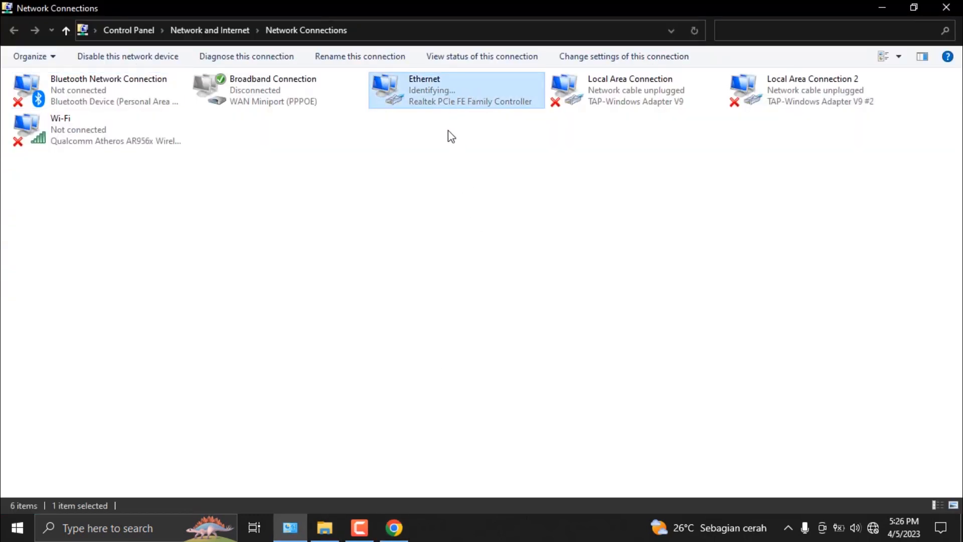
{"action": "right_click", "coordinate": [399, 282]}
{"action": "left_click", "coordinate": [435, 338]}
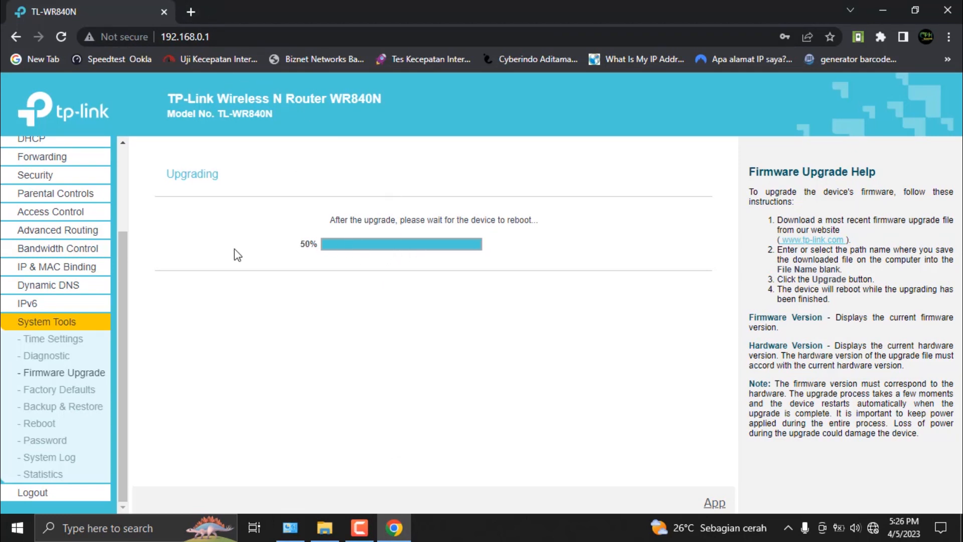
Step: Check the IPv4 address and default gateway in the Ethernet adapter's connection details, and close the status windows
{"action": "left_click", "coordinate": [290, 528]}
{"action": "left_click", "coordinate": [422, 89]}
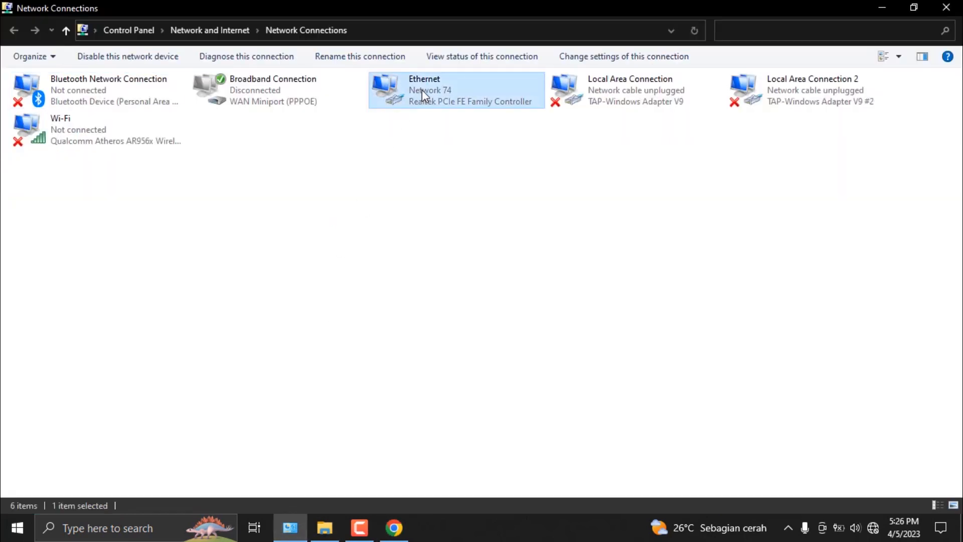
{"action": "right_click", "coordinate": [416, 76]}
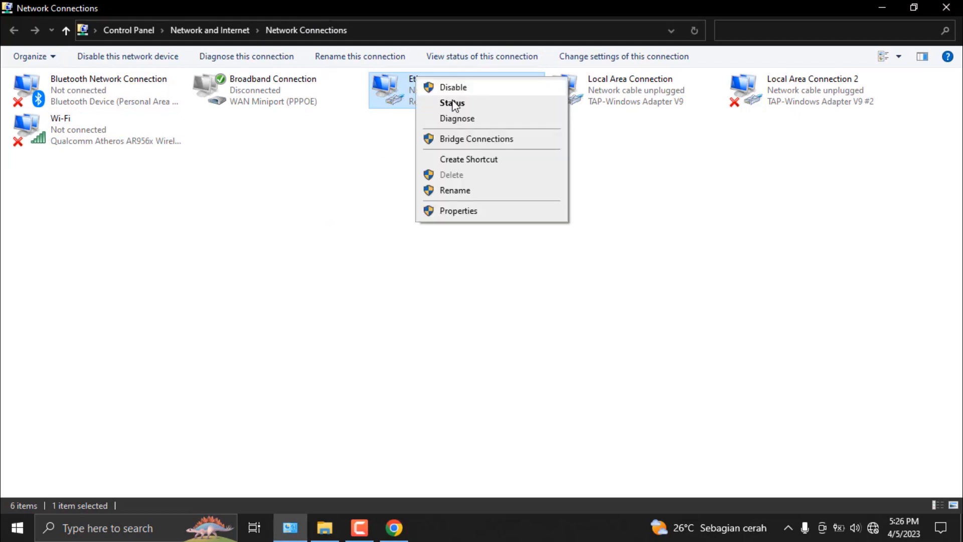
{"action": "left_click", "coordinate": [457, 105]}
{"action": "left_click", "coordinate": [417, 254]}
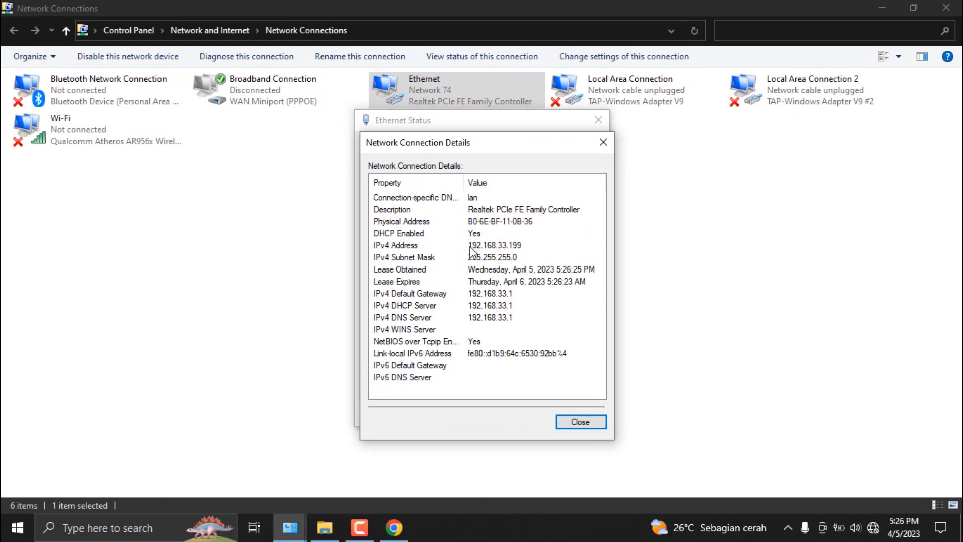
{"action": "left_click", "coordinate": [511, 246]}
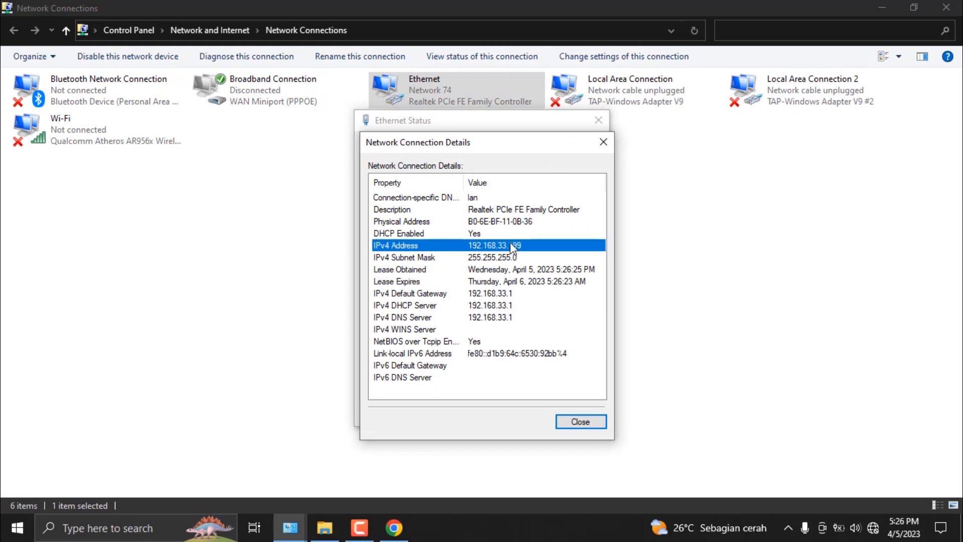
{"action": "left_click", "coordinate": [604, 140]}
{"action": "left_click", "coordinate": [600, 118]}
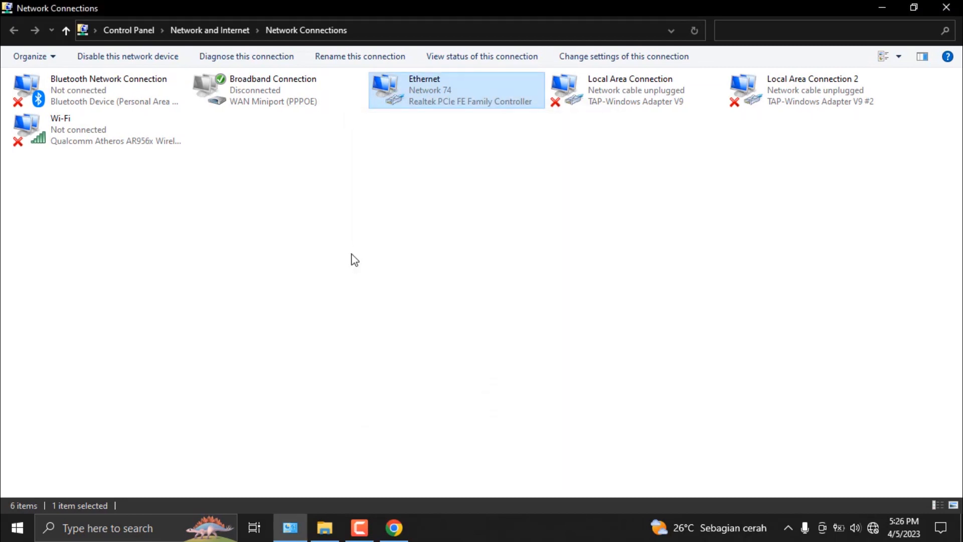
{"action": "left_click", "coordinate": [353, 260]}
Step: Switch to Chrome, open 192.168.33.1 in a new tab and log in to LuCI as root with an empty password
{"action": "left_click", "coordinate": [394, 527]}
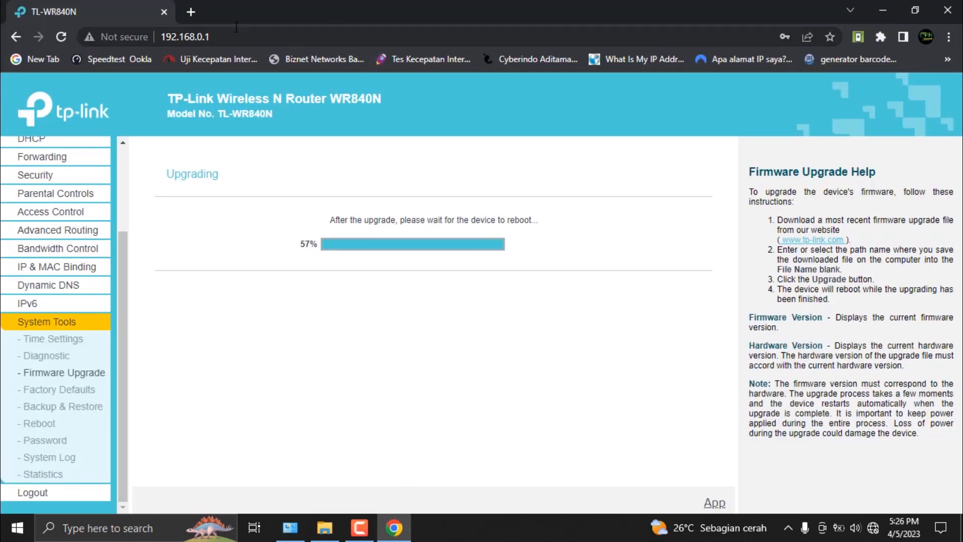
{"action": "left_click", "coordinate": [191, 12]}
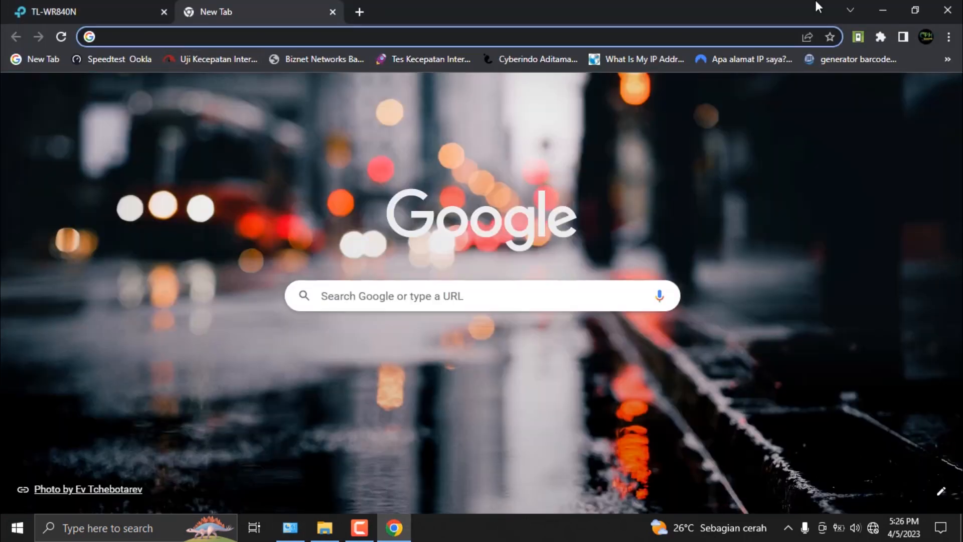
{"action": "type", "text": "192.168."}
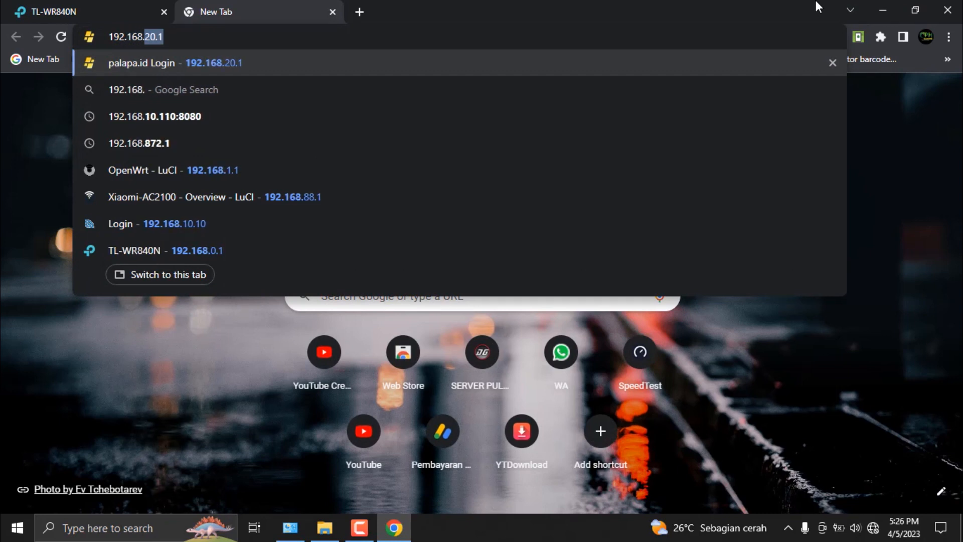
{"action": "type", "text": "33.1"}
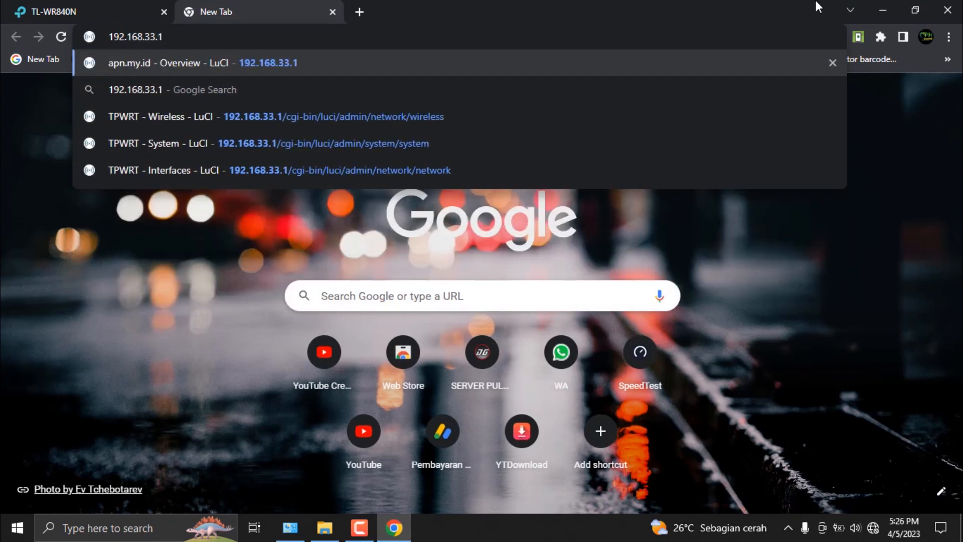
{"action": "key", "text": "Return"}
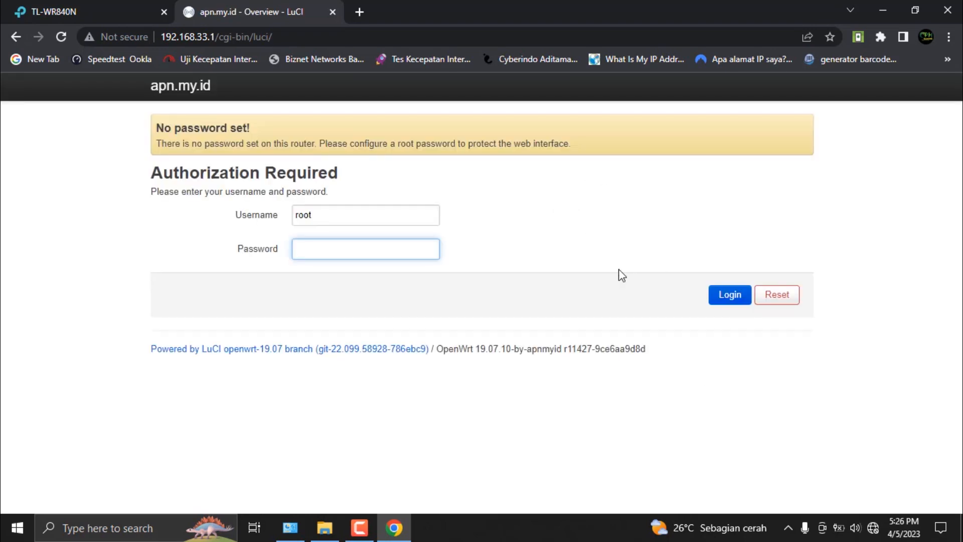
{"action": "left_click", "coordinate": [732, 296]}
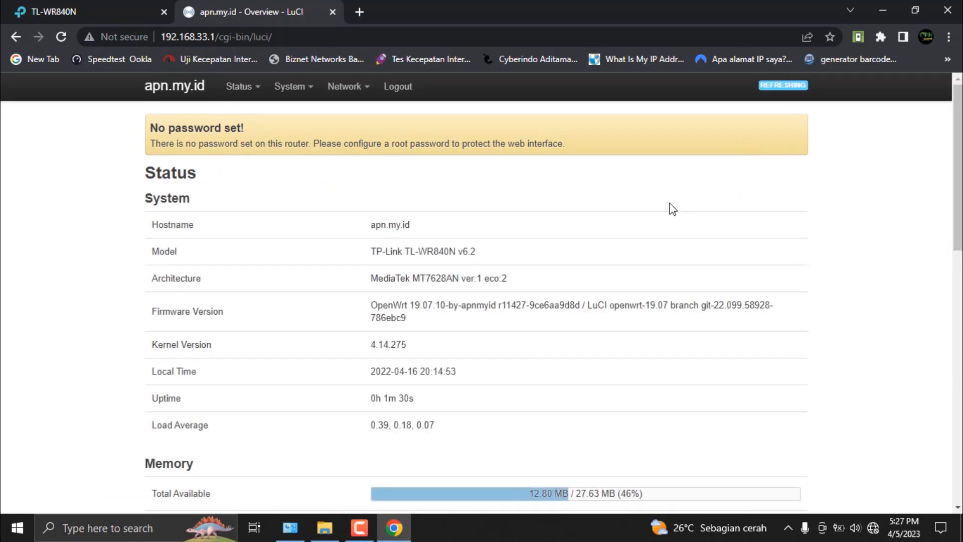
Step: Review the router's Status overview down to the Wireless section and open the network interfaces overview
{"action": "scroll", "coordinate": [678, 207], "scroll_direction": "down", "scroll_amount": 3}
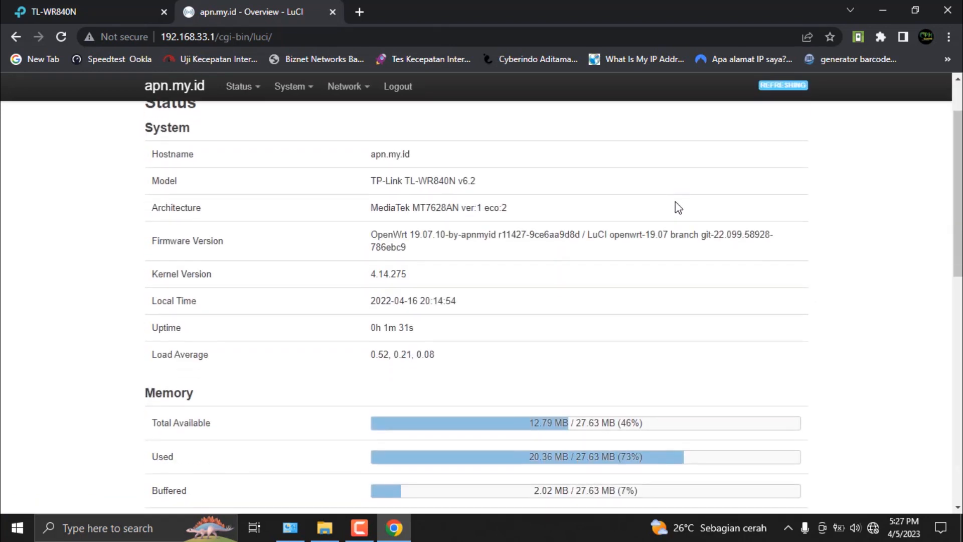
{"action": "scroll", "coordinate": [678, 208], "scroll_direction": "down", "scroll_amount": 10}
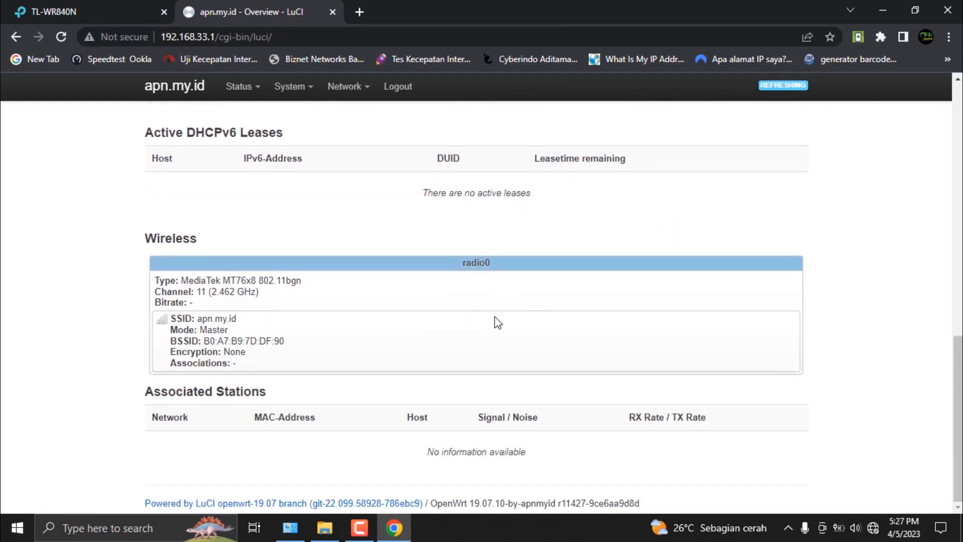
{"action": "scroll", "coordinate": [496, 322], "scroll_direction": "up", "scroll_amount": 7}
{"action": "scroll", "coordinate": [496, 323], "scroll_direction": "up", "scroll_amount": 7}
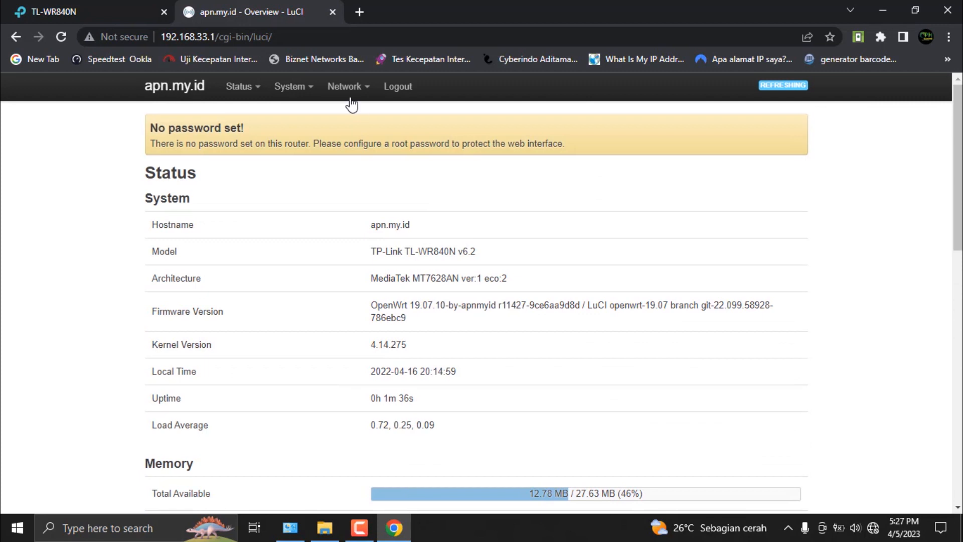
{"action": "mouse_move", "coordinate": [346, 89]}
{"action": "left_click", "coordinate": [353, 115]}
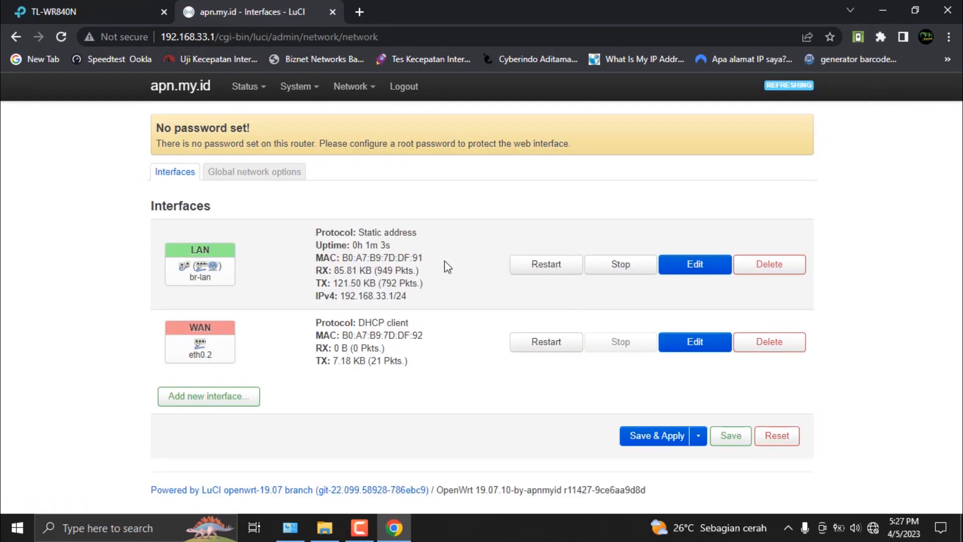
Step: Set the router's hostname to TPWRT in the general System properties and save it
{"action": "mouse_move", "coordinate": [298, 83]}
{"action": "left_click", "coordinate": [300, 114]}
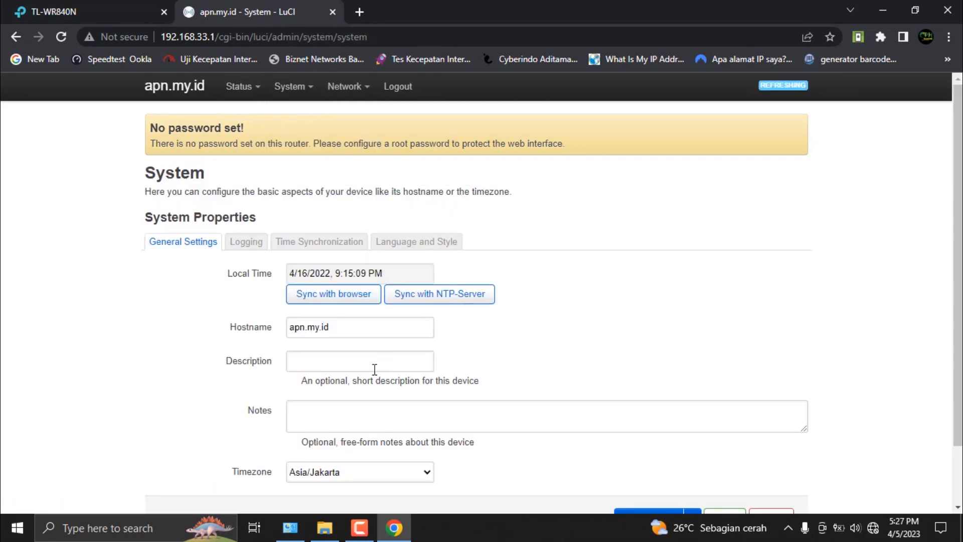
{"action": "scroll", "coordinate": [359, 321], "scroll_direction": "down", "scroll_amount": 2}
{"action": "left_click_drag", "start_coordinate": [337, 262], "coordinate": [237, 264]}
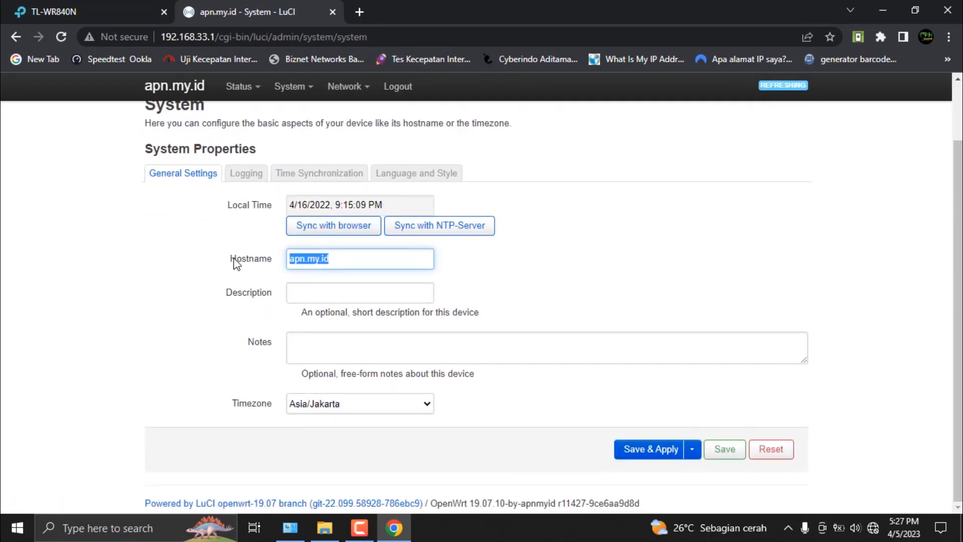
{"action": "type", "text": "TO-"}
{"action": "key", "text": "BackSpace"}
{"action": "key", "text": "BackSpace"}
{"action": "type", "text": "PWE"}
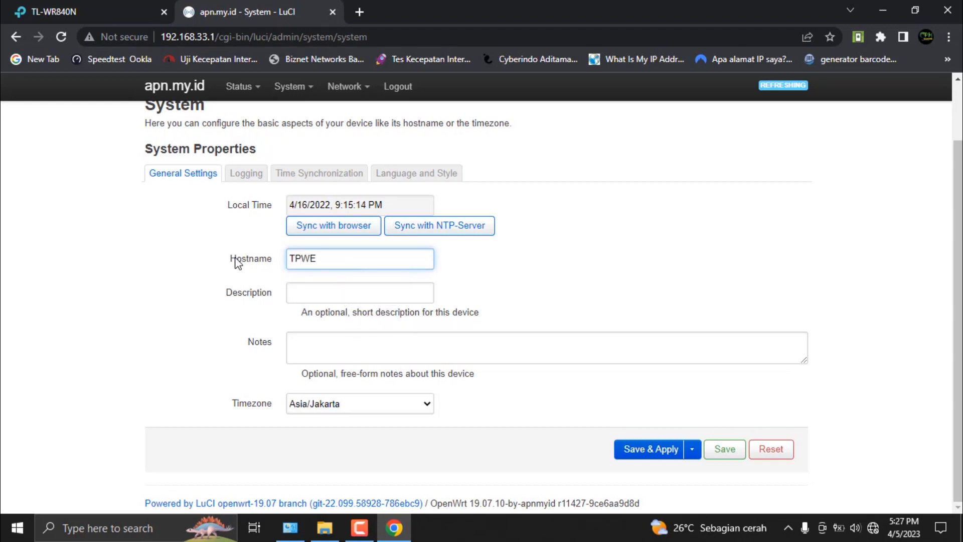
{"action": "key", "text": "BackSpace"}
{"action": "type", "text": "RT"}
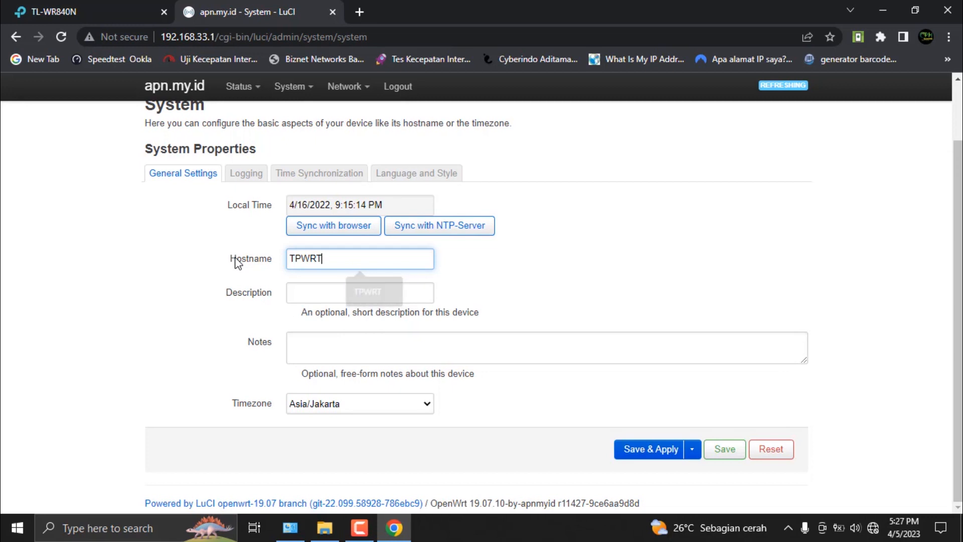
{"action": "left_click", "coordinate": [727, 449]}
Step: Set the router's timezone to Asia/Kuala Lumpur, then save and apply the system changes
{"action": "left_click", "coordinate": [383, 403]}
{"action": "scroll", "coordinate": [364, 352], "scroll_direction": "down", "scroll_amount": 3}
{"action": "scroll", "coordinate": [364, 353], "scroll_direction": "down", "scroll_amount": 4}
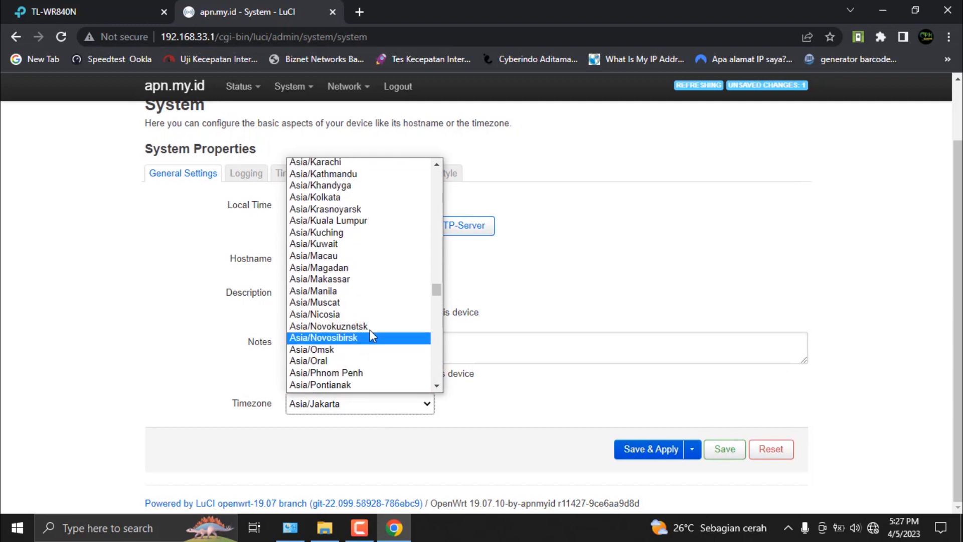
{"action": "left_click", "coordinate": [388, 220]}
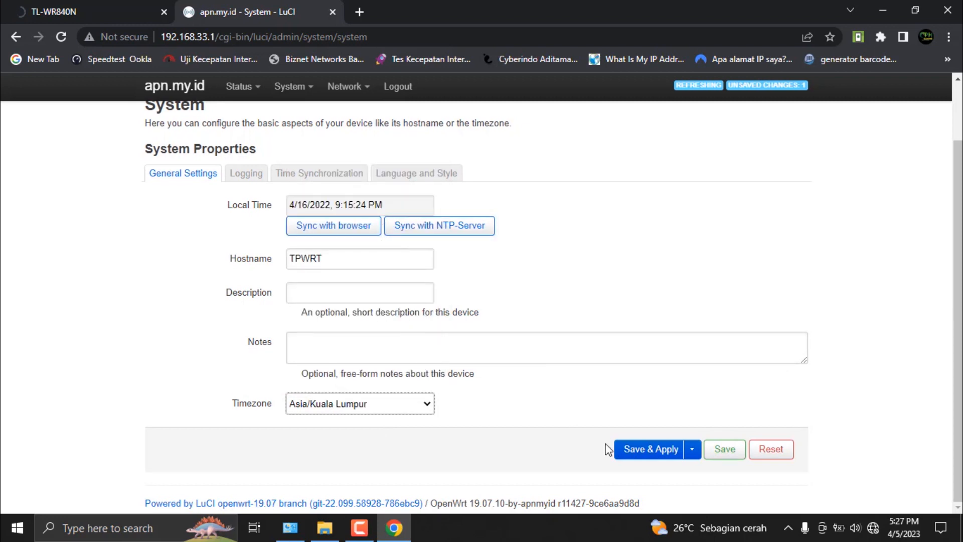
{"action": "left_click", "coordinate": [727, 453]}
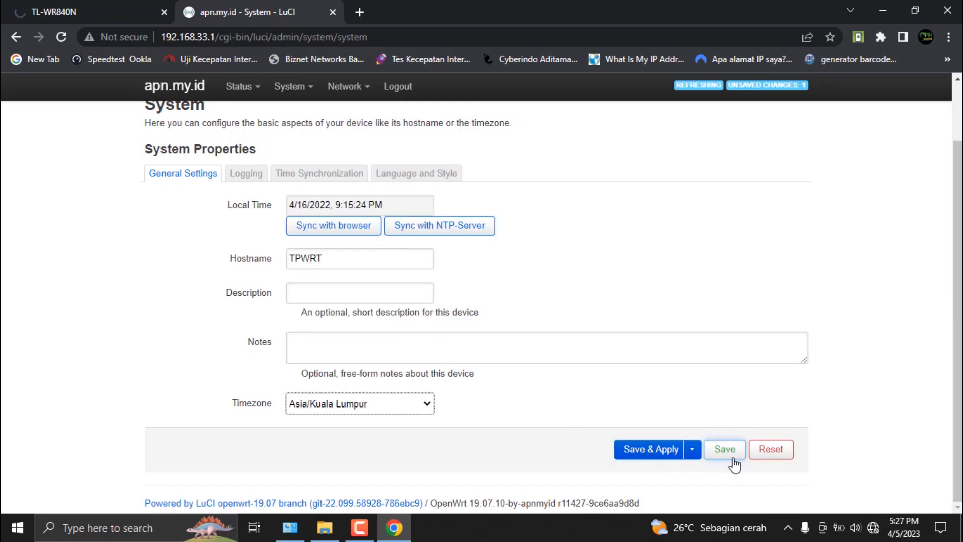
{"action": "left_click", "coordinate": [655, 448]}
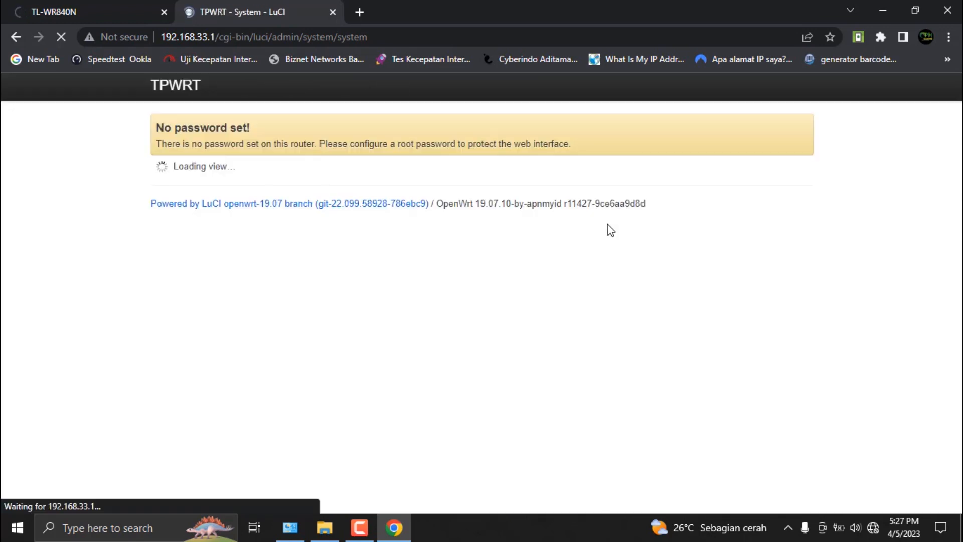
Step: Synchronize the router's local time with the browser and compare it with the computer's clock
{"action": "double_click", "coordinate": [328, 295]}
{"action": "left_click", "coordinate": [329, 299]}
{"action": "left_click", "coordinate": [329, 299]}
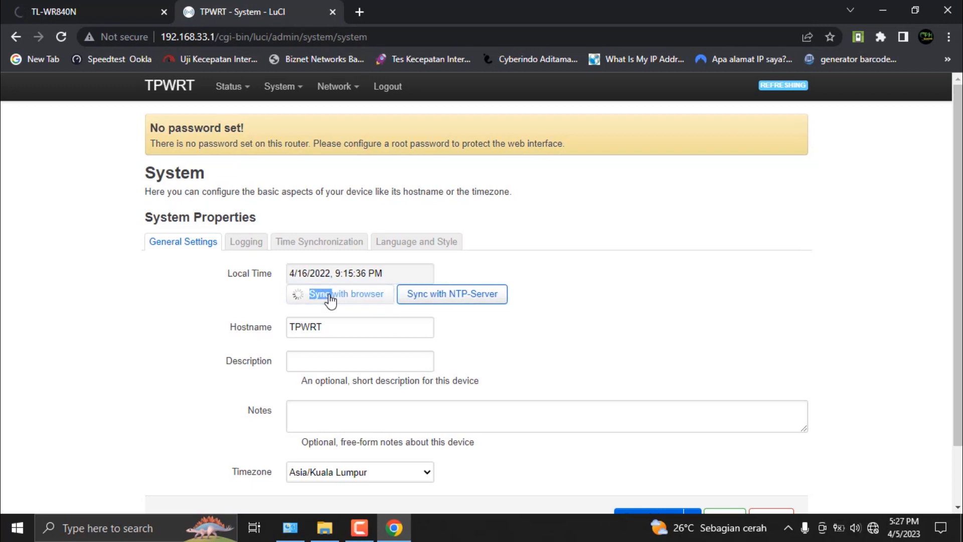
{"action": "left_click", "coordinate": [330, 299]}
{"action": "left_click", "coordinate": [329, 297]}
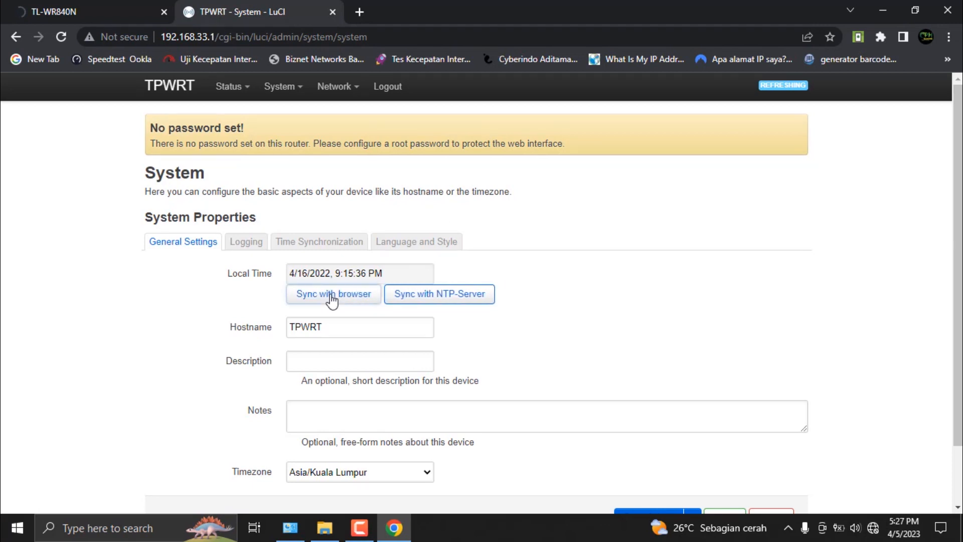
{"action": "left_click", "coordinate": [330, 297]}
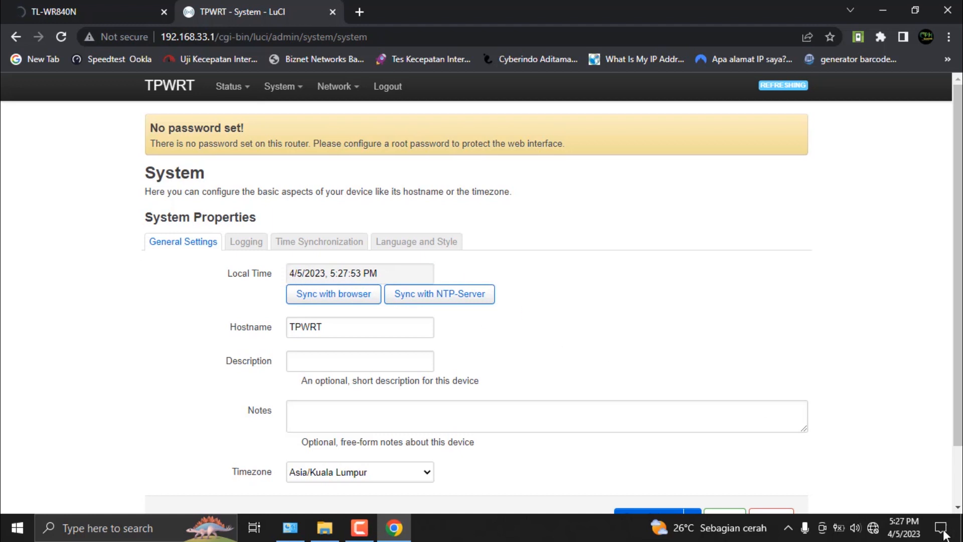
{"action": "mouse_move", "coordinate": [908, 536]}
Step: Open the apn.my.id wireless network for editing and set its ESSID to TP-Link_WR840n
{"action": "mouse_move", "coordinate": [321, 86]}
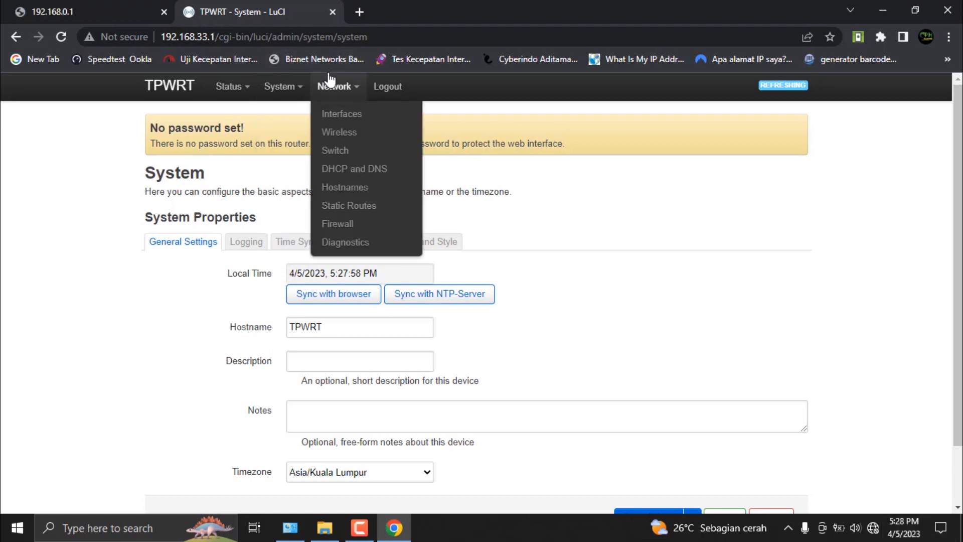
{"action": "left_click", "coordinate": [344, 134]}
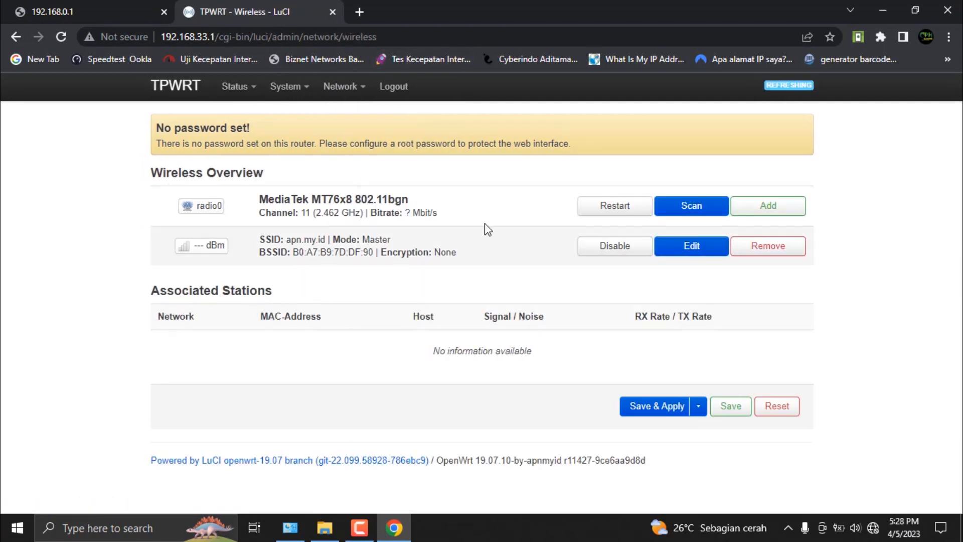
{"action": "left_click", "coordinate": [693, 256]}
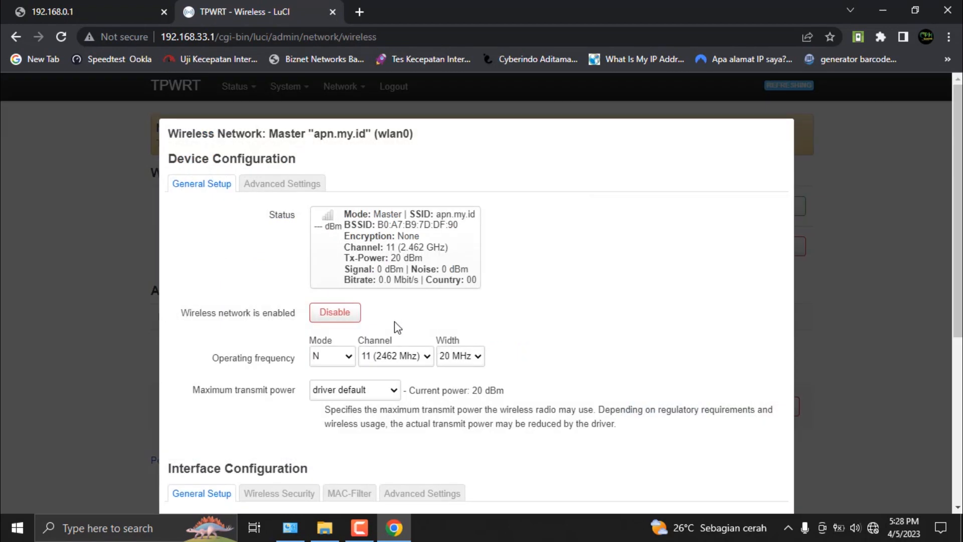
{"action": "scroll", "coordinate": [393, 327], "scroll_direction": "down", "scroll_amount": 3}
{"action": "scroll", "coordinate": [371, 359], "scroll_direction": "down", "scroll_amount": 3}
{"action": "left_click_drag", "start_coordinate": [362, 275], "coordinate": [266, 284]}
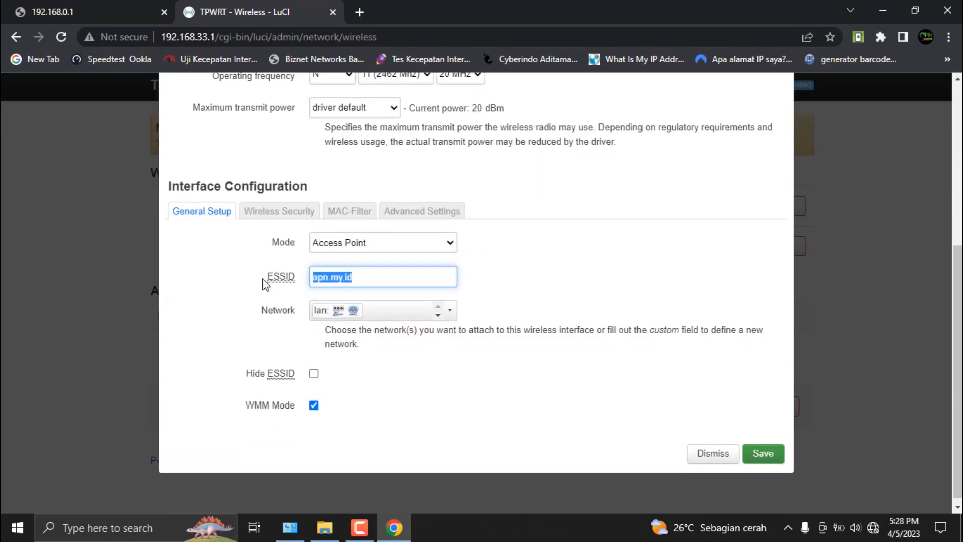
{"action": "key", "text": "BackSpace"}
{"action": "type", "text": "t"}
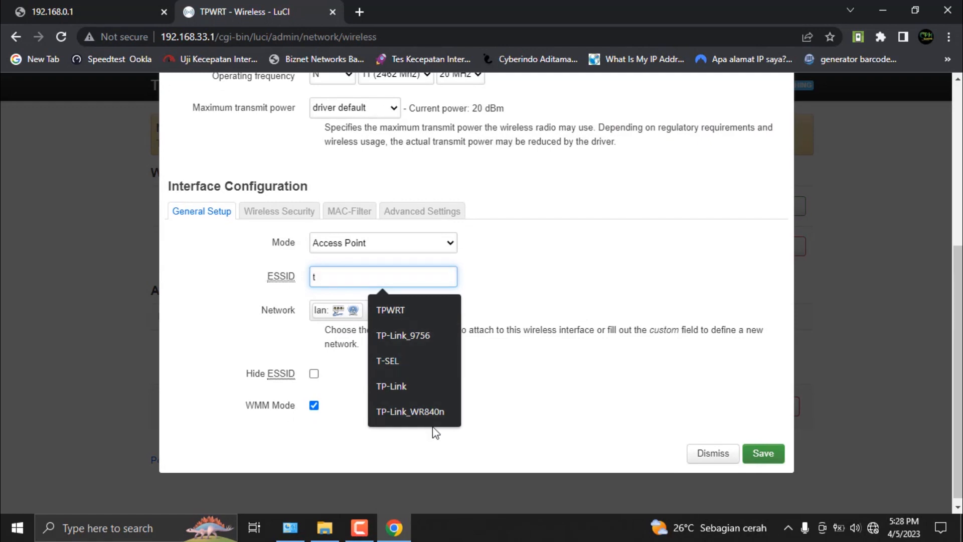
{"action": "left_click", "coordinate": [434, 410]}
Step: Shorten the wireless network's ESSID to WR840
{"action": "left_click", "coordinate": [328, 279]}
{"action": "key", "text": "BackSpace"}
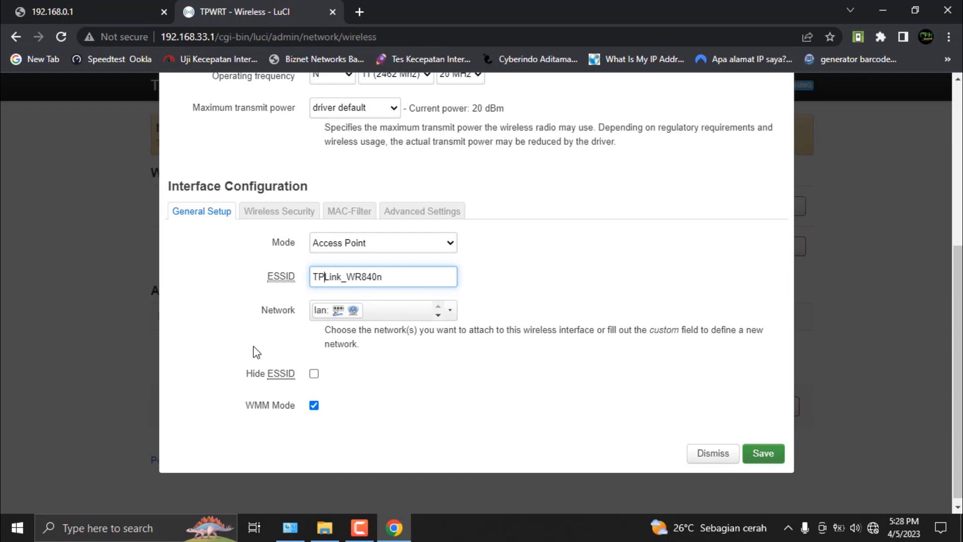
{"action": "left_click", "coordinate": [401, 277]}
{"action": "left_click_drag", "start_coordinate": [350, 283], "coordinate": [198, 282]}
{"action": "key", "text": "BackSpace"}
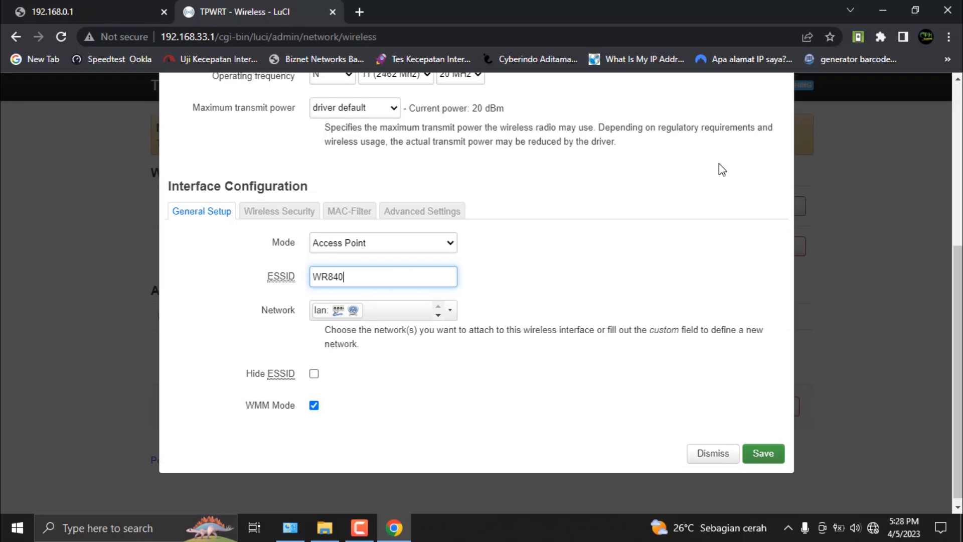
Step: Complete the wireless network's ESSID as WR840WRT
{"action": "type", "text": "wrt"}
{"action": "type", "text": "WRTT"}
{"action": "key", "text": "BackSpace"}
{"action": "left_click", "coordinate": [768, 452]}
Step: Set the wireless network's encryption to WPA2-PSK (strong security)
{"action": "left_click", "coordinate": [263, 213]}
{"action": "left_click", "coordinate": [341, 397]}
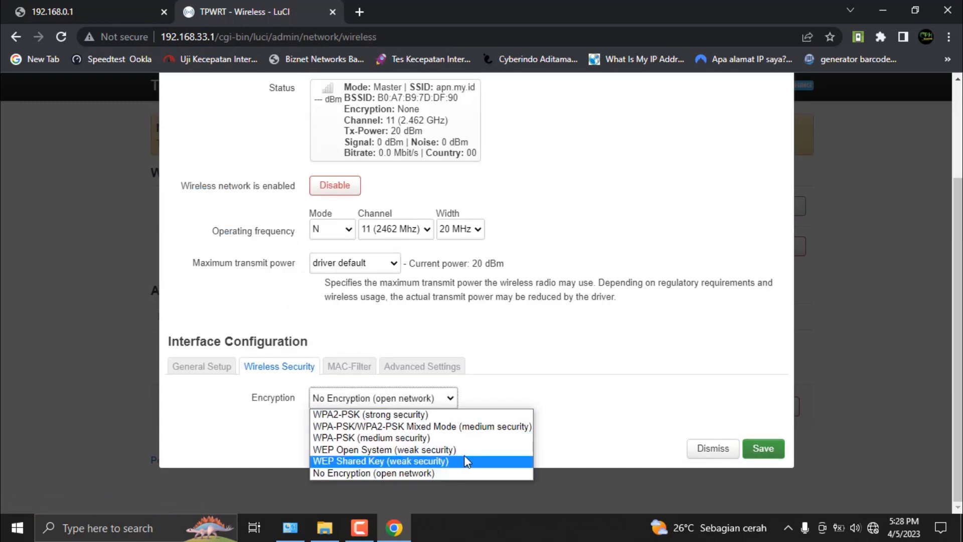
{"action": "left_click", "coordinate": [410, 415]}
{"action": "left_click", "coordinate": [380, 399]}
{"action": "left_click", "coordinate": [380, 398]}
Step: Enter the wireless network's key, then save and apply the wireless changes without storing the password in the browser
{"action": "left_click", "coordinate": [354, 463]}
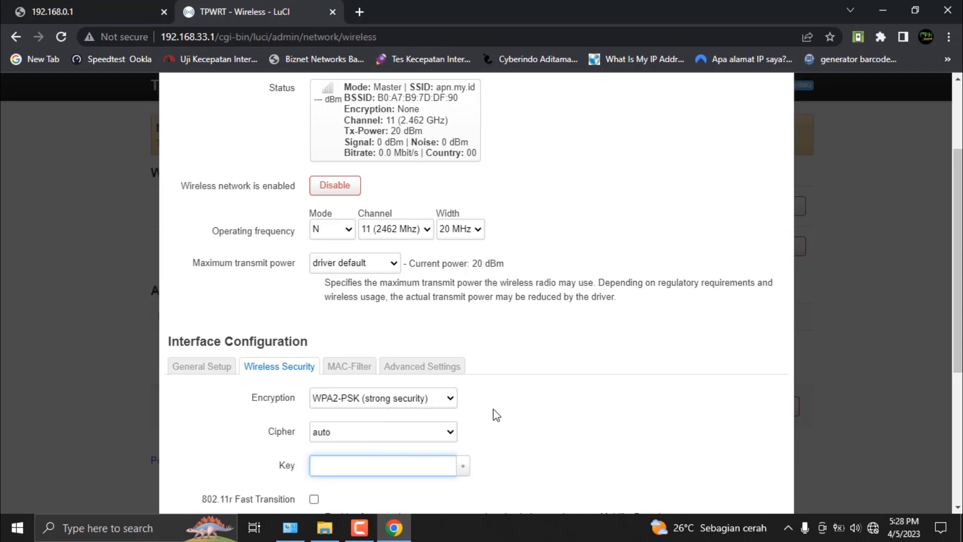
{"action": "type", "text": "12345678"}
{"action": "scroll", "coordinate": [529, 404], "scroll_direction": "down", "scroll_amount": 5}
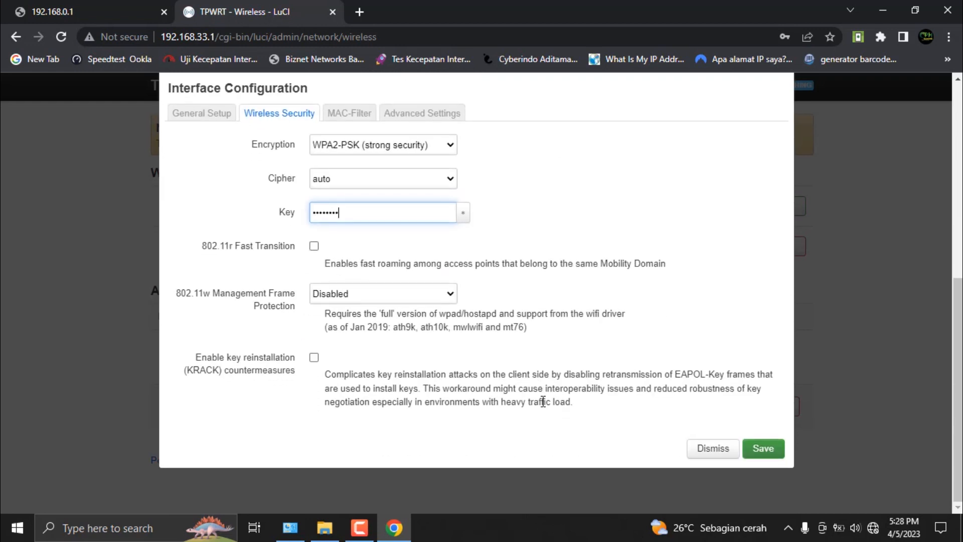
{"action": "left_click", "coordinate": [760, 452]}
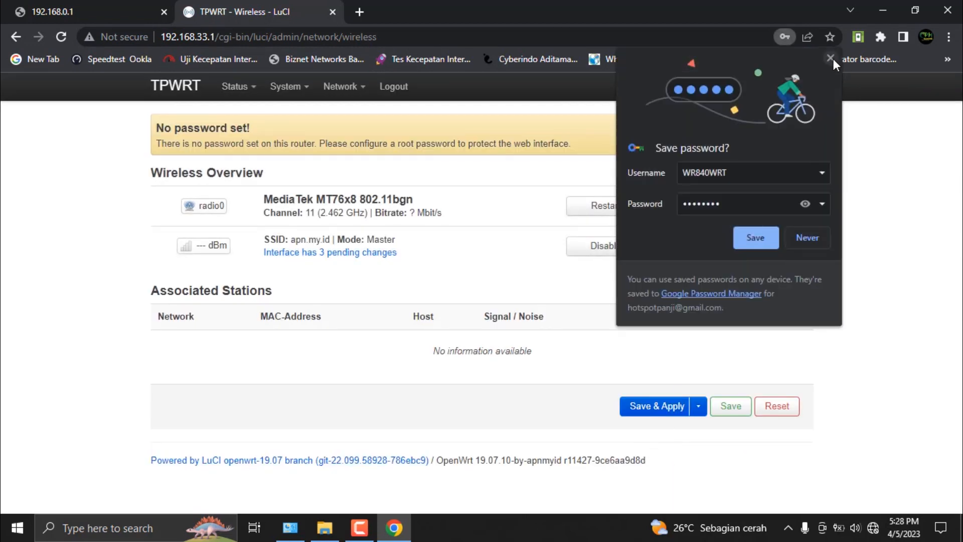
{"action": "left_click", "coordinate": [831, 58]}
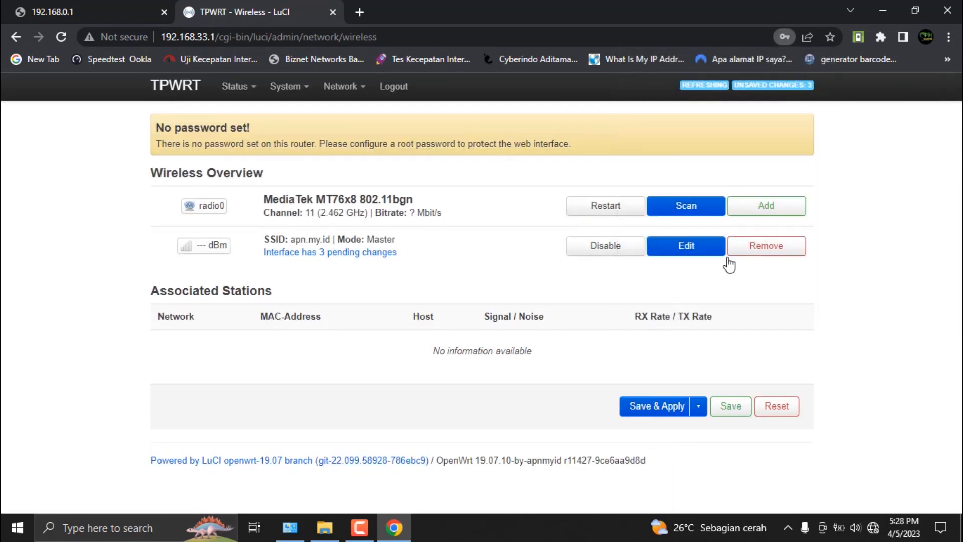
{"action": "left_click", "coordinate": [641, 400]}
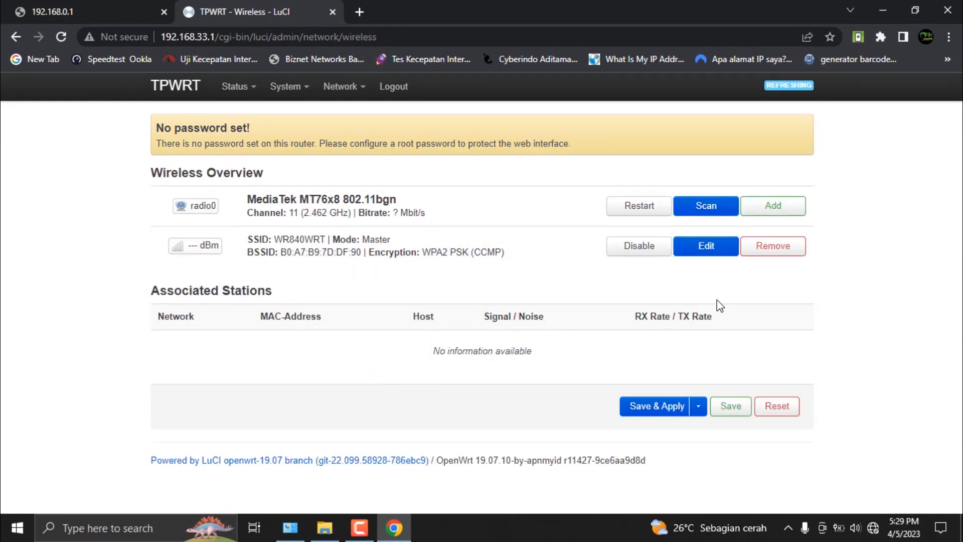
Step: Check the computer's list of available Wi-Fi networks for WR840WRT
{"action": "left_click", "coordinate": [874, 529]}
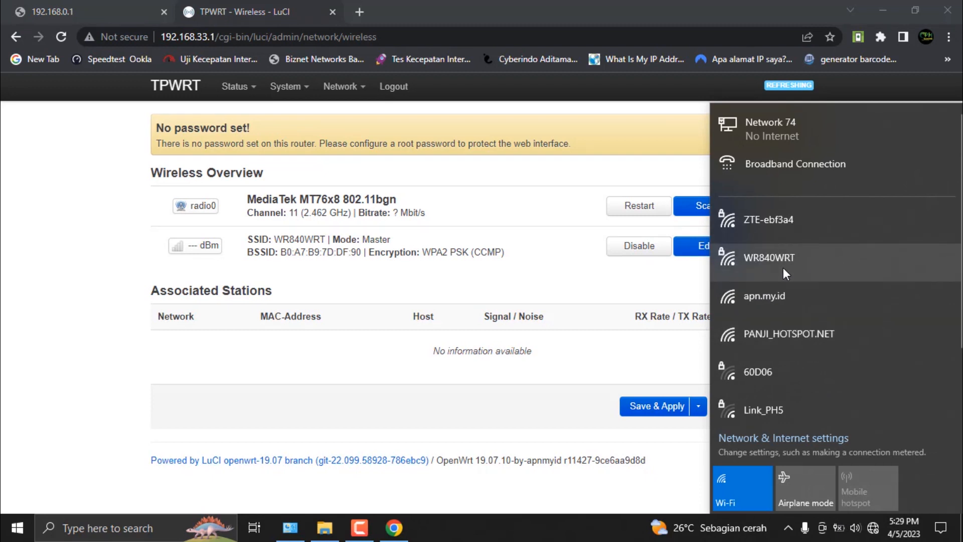
{"action": "left_click", "coordinate": [813, 264]}
{"action": "left_click", "coordinate": [131, 238]}
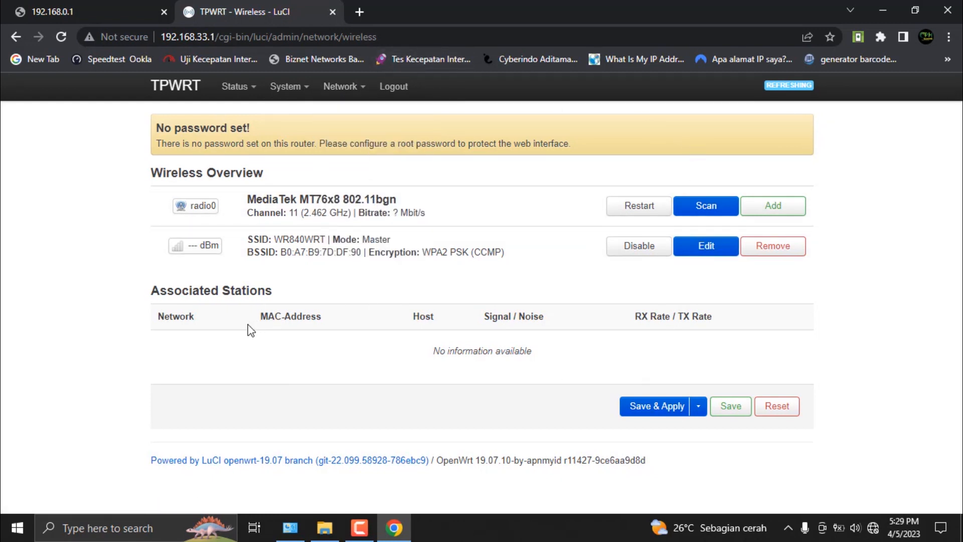
Step: Open the WAN interface for editing and switch its protocol to PPPoE
{"action": "mouse_move", "coordinate": [340, 92]}
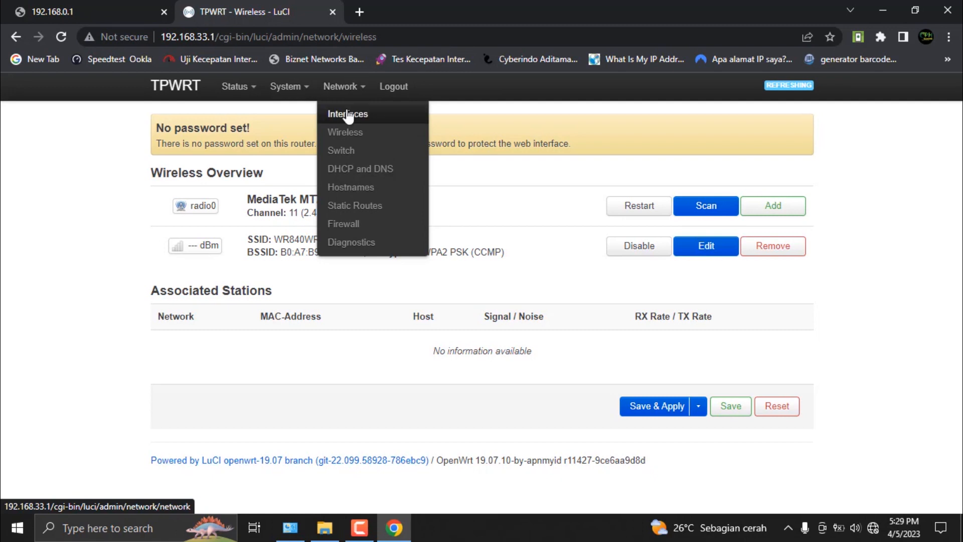
{"action": "left_click", "coordinate": [348, 115]}
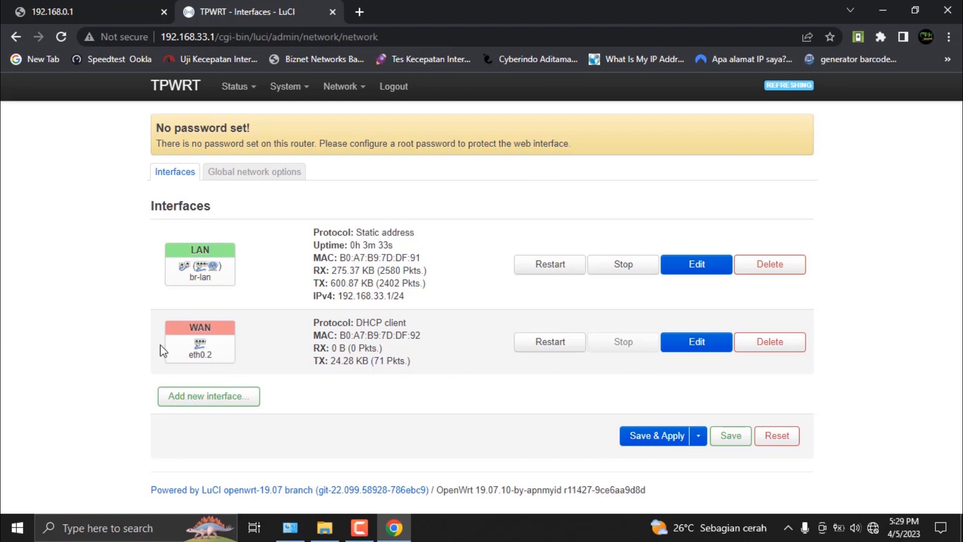
{"action": "mouse_move", "coordinate": [204, 349]}
{"action": "left_click", "coordinate": [707, 342]}
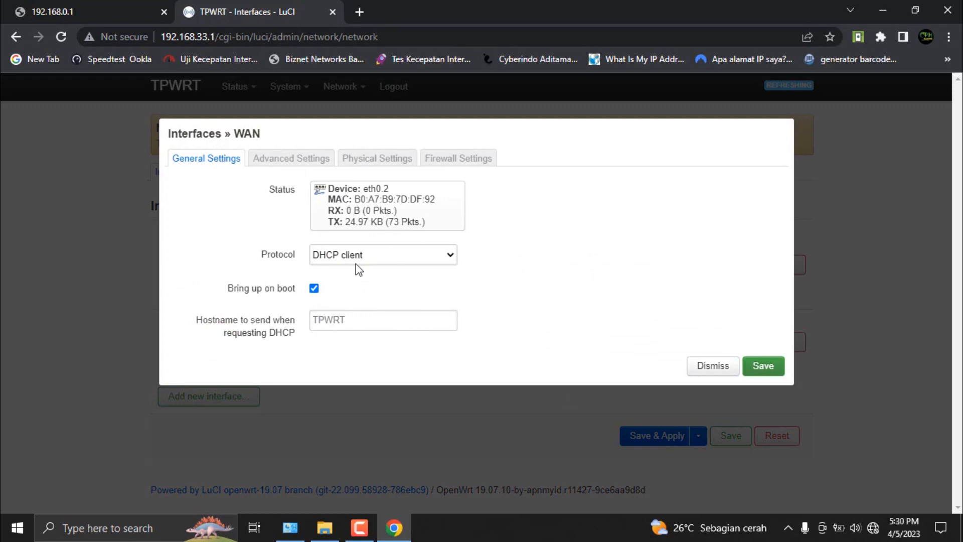
{"action": "left_click", "coordinate": [371, 257]}
{"action": "left_click", "coordinate": [370, 257]}
{"action": "left_click", "coordinate": [370, 257]}
{"action": "left_click", "coordinate": [370, 256]}
{"action": "left_click", "coordinate": [371, 257]}
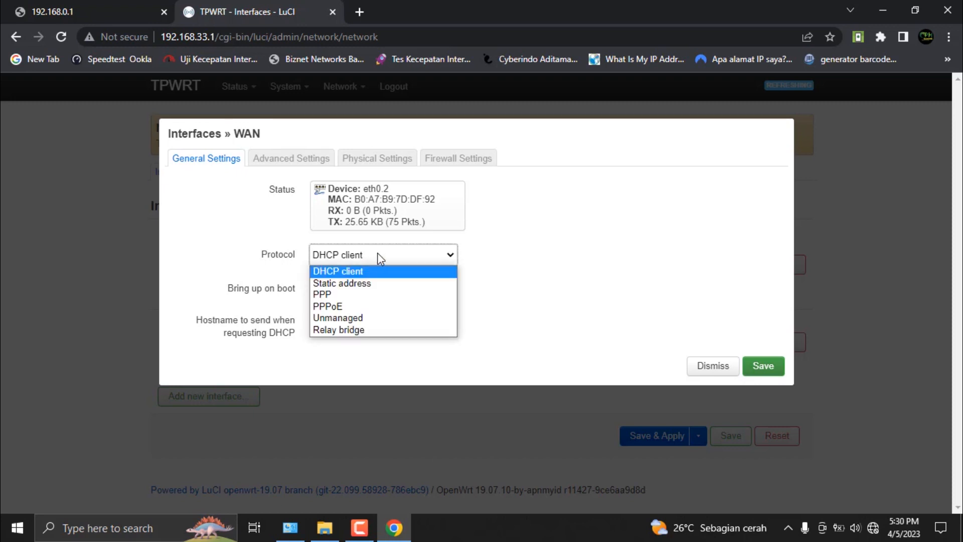
{"action": "left_click", "coordinate": [371, 306]}
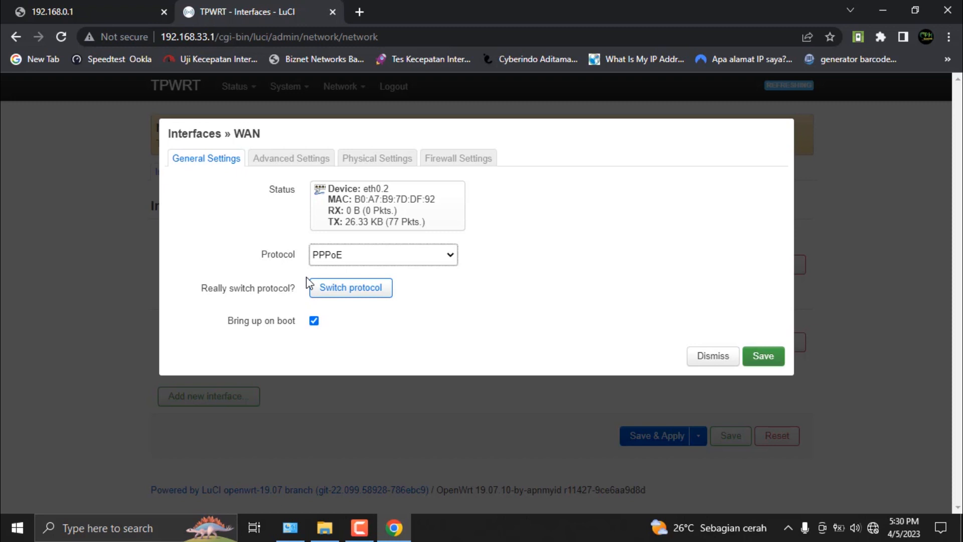
{"action": "left_click", "coordinate": [363, 291]}
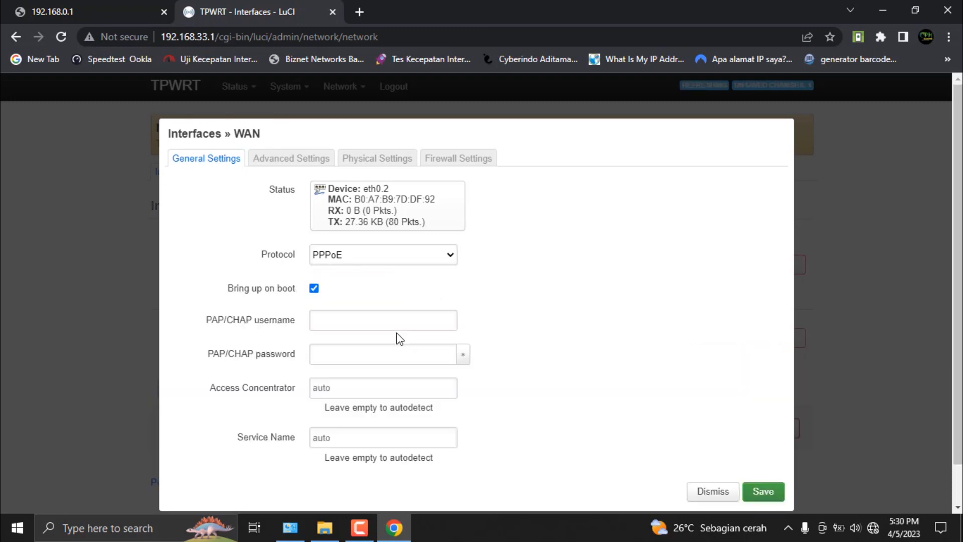
Step: Enter admin as the WAN's PAP/CHAP username and fill in the PAP/CHAP password, then save and apply the interface changes
{"action": "left_click", "coordinate": [346, 322]}
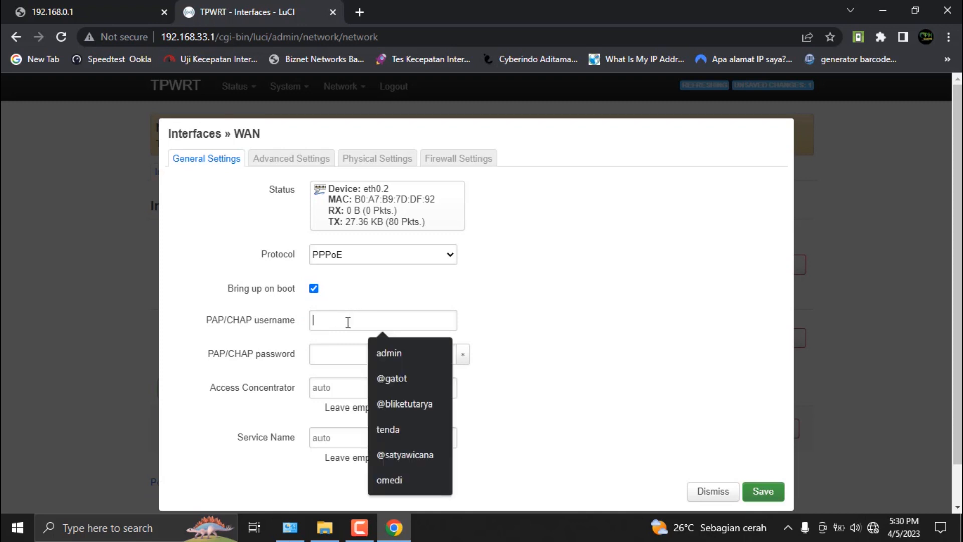
{"action": "left_click", "coordinate": [390, 353]}
{"action": "left_click", "coordinate": [322, 355]}
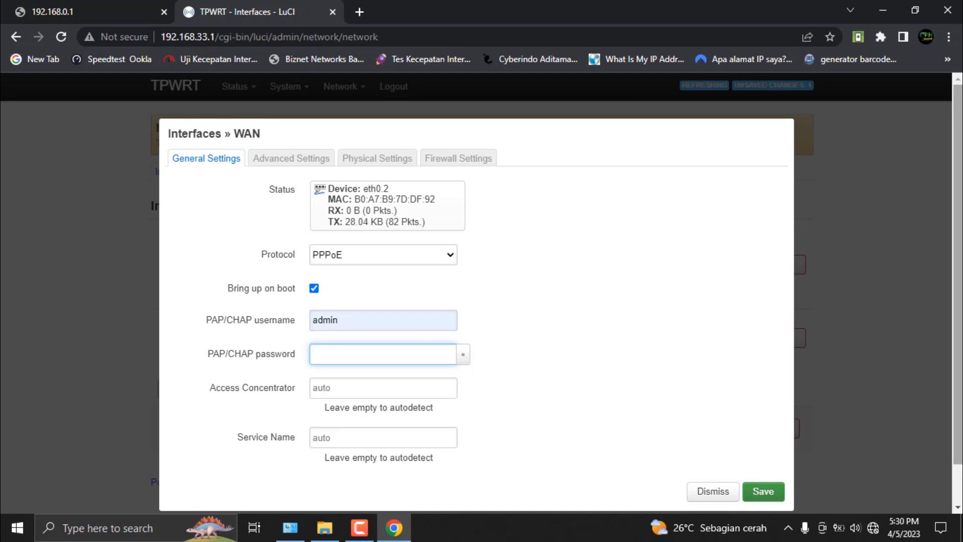
{"action": "type", "text": "aaa"}
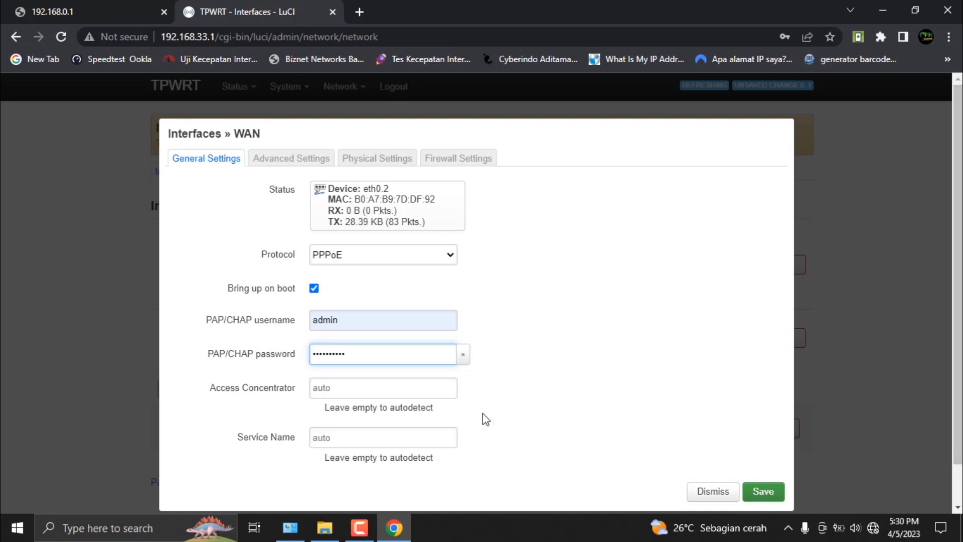
{"action": "scroll", "coordinate": [466, 424], "scroll_direction": "down", "scroll_amount": 1}
{"action": "left_click", "coordinate": [760, 454]}
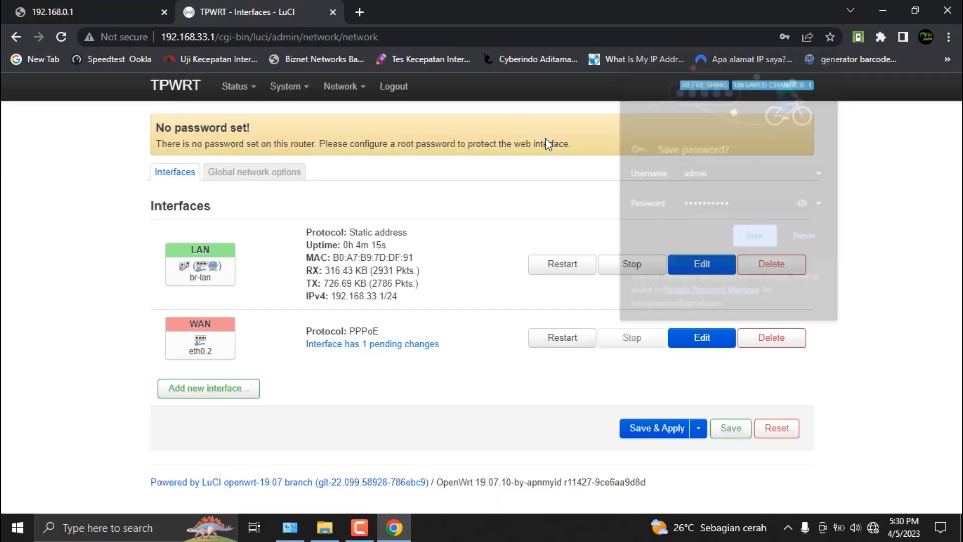
{"action": "left_click", "coordinate": [831, 57]}
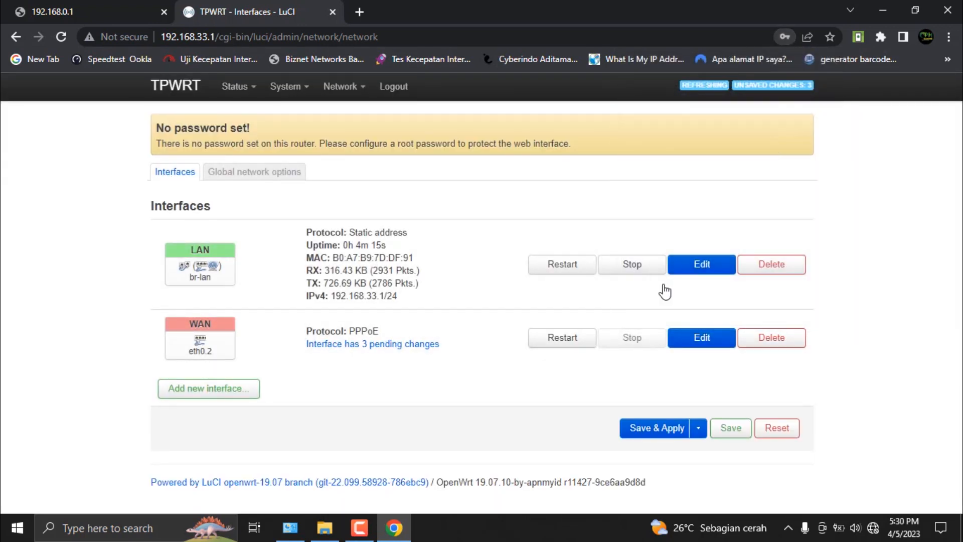
{"action": "left_click", "coordinate": [658, 431]}
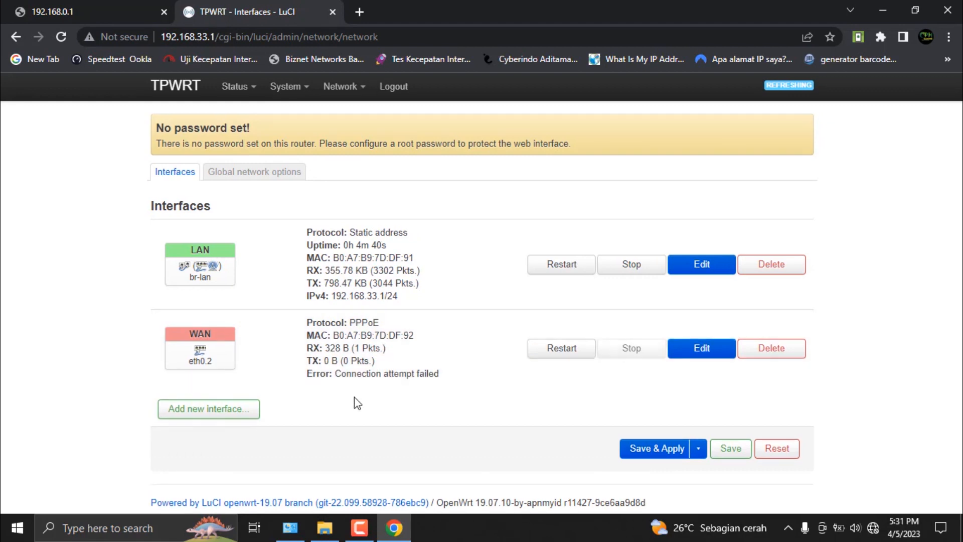
Step: Reopen the WAN interface's settings and re-enter the PAP/CHAP password, then save and apply the change
{"action": "left_click", "coordinate": [716, 348]}
{"action": "double_click", "coordinate": [369, 365]}
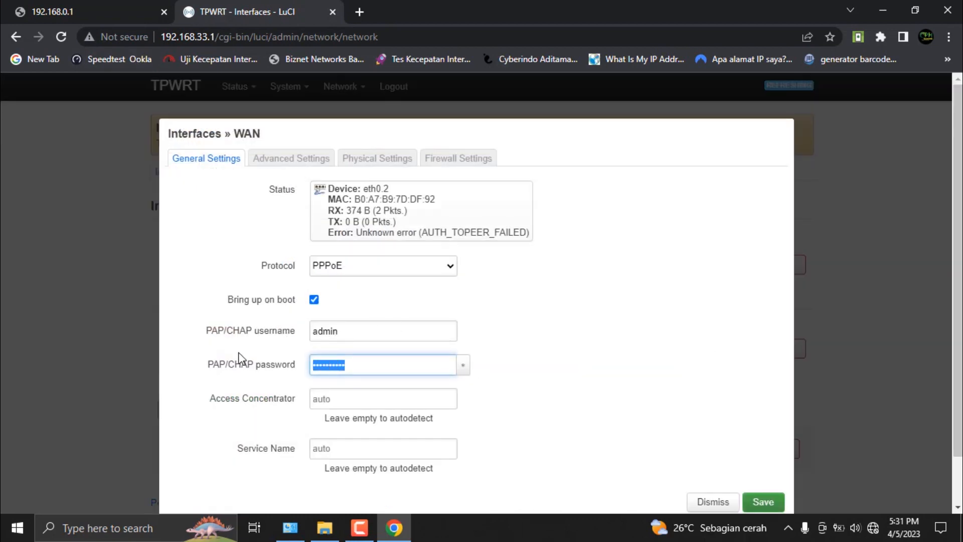
{"action": "type", "text": "•"}
{"action": "left_click", "coordinate": [369, 334]}
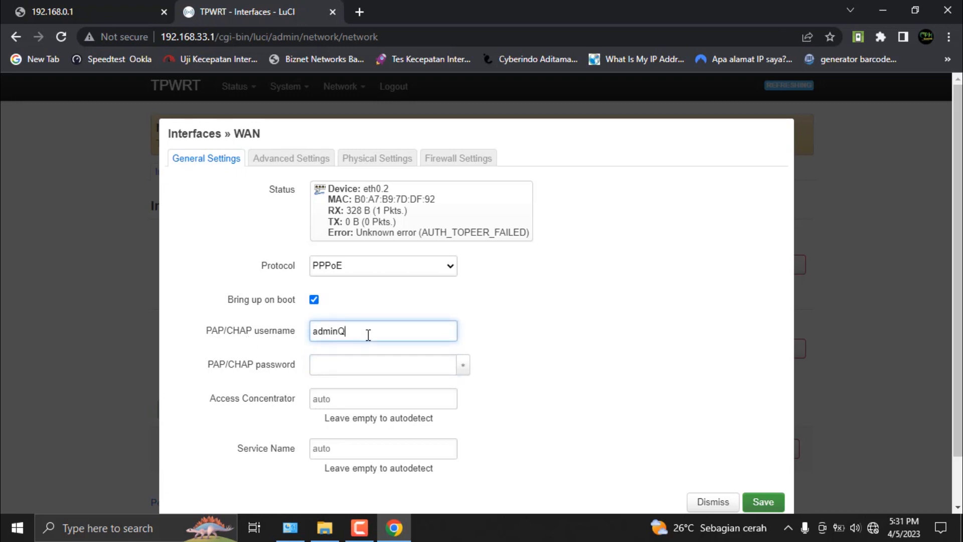
{"action": "key", "text": "Tab"}
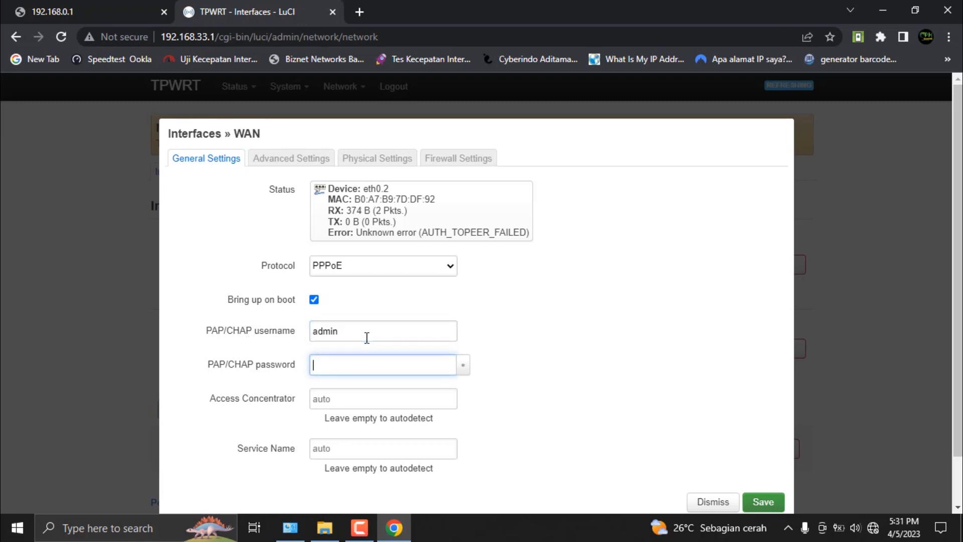
{"action": "type", "text": "aa"}
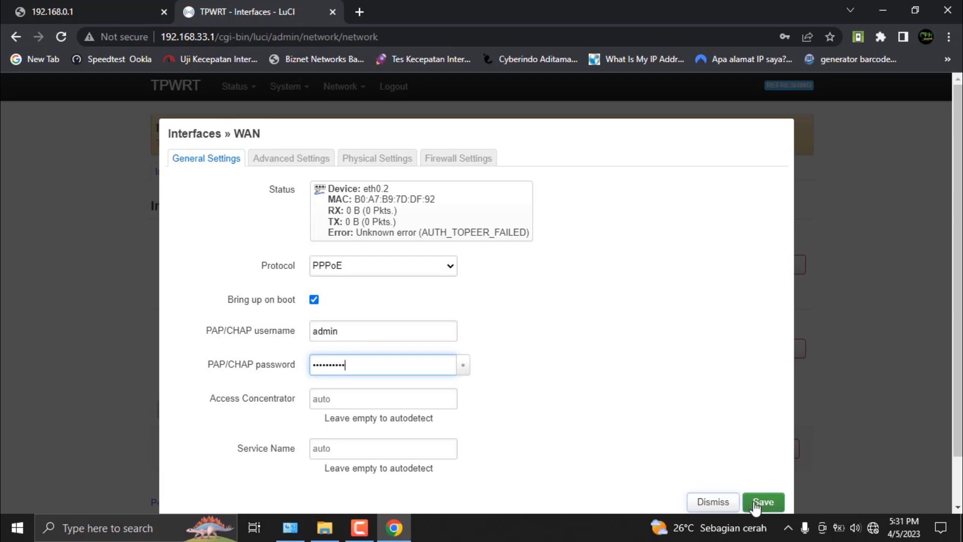
{"action": "left_click", "coordinate": [763, 501]}
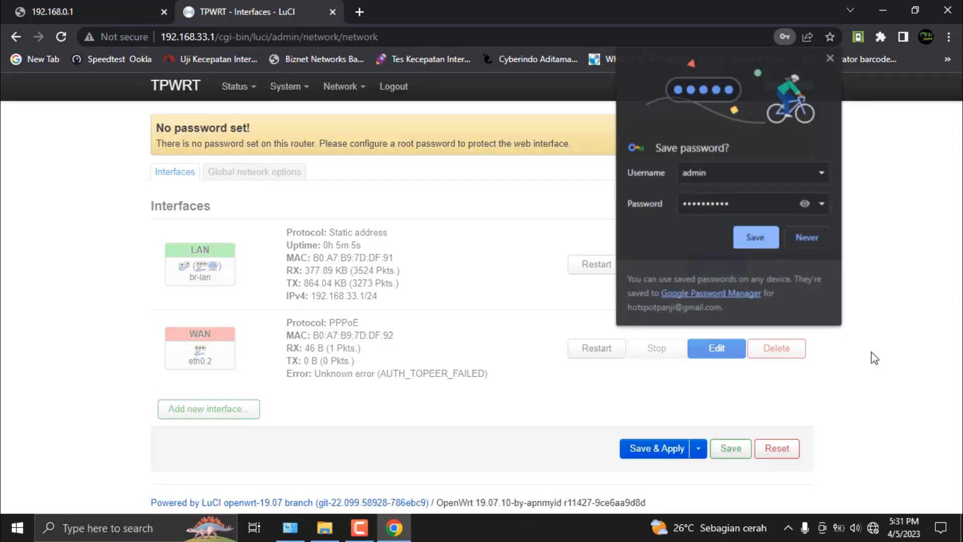
{"action": "left_click", "coordinate": [675, 428]}
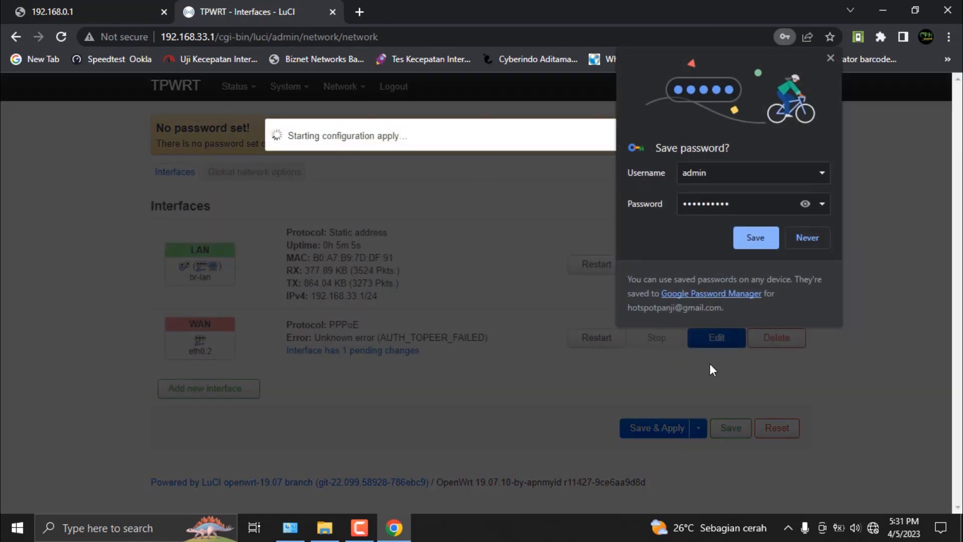
{"action": "left_click", "coordinate": [830, 59]}
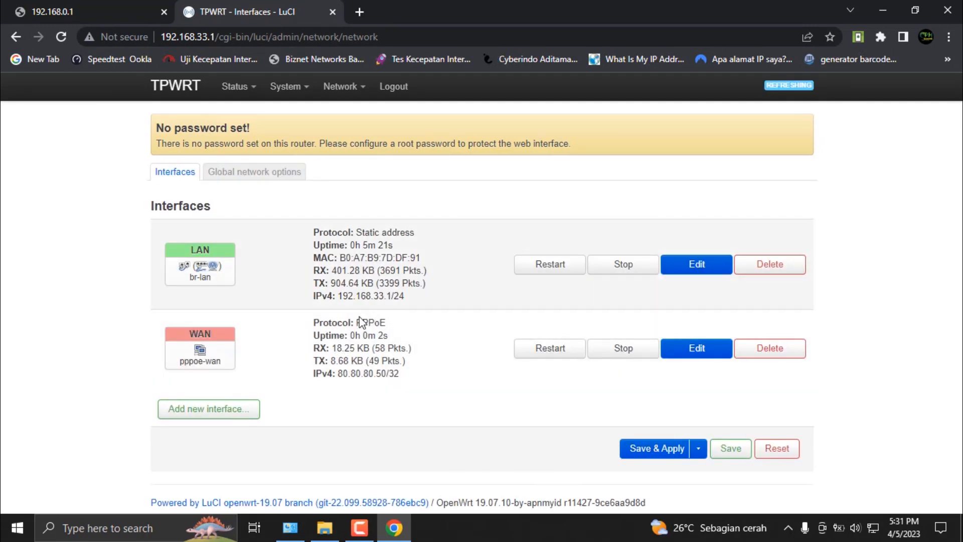
Step: Check the WAN interface's PPPoE details and test internet access by browsing YouTube in a new tab, closing it when done
{"action": "left_click_drag", "start_coordinate": [354, 348], "coordinate": [304, 316]}
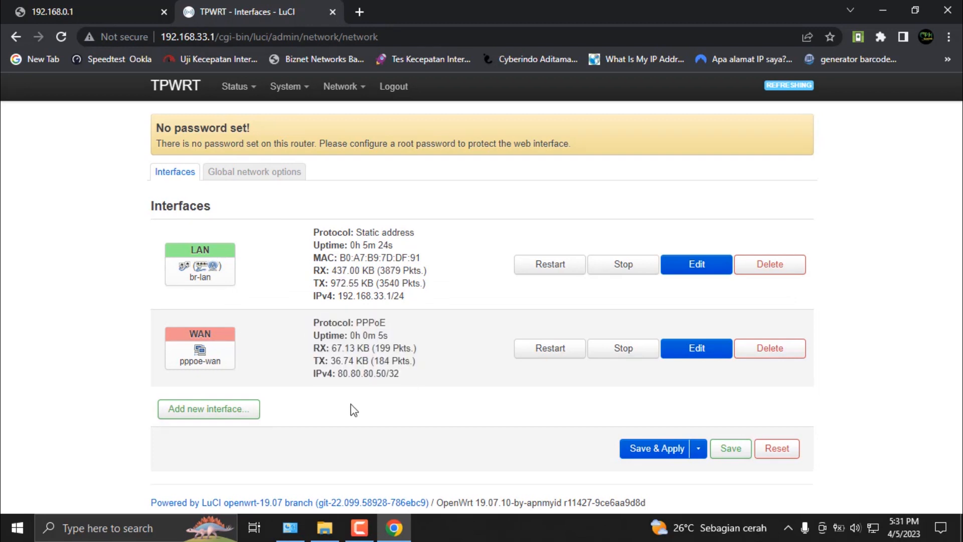
{"action": "mouse_move", "coordinate": [872, 536]}
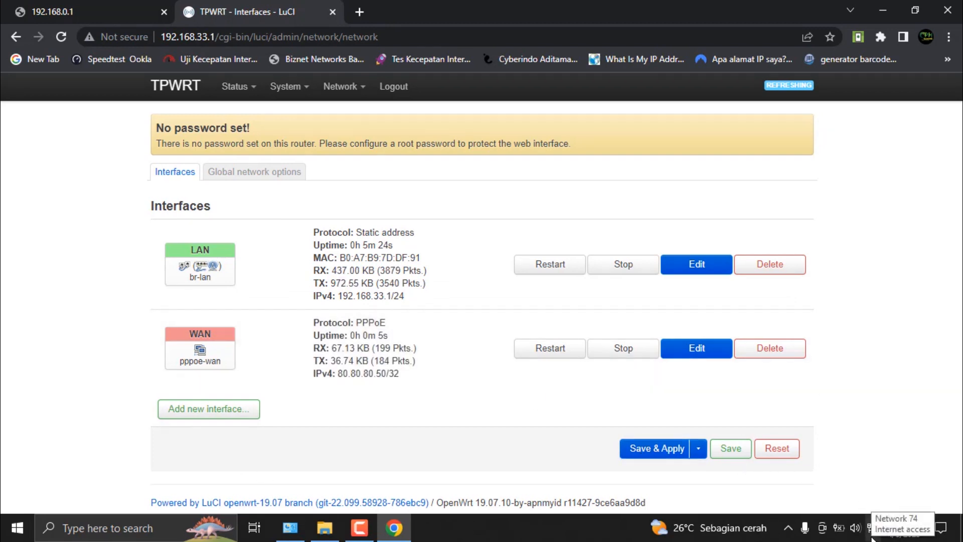
{"action": "left_click", "coordinate": [358, 15]}
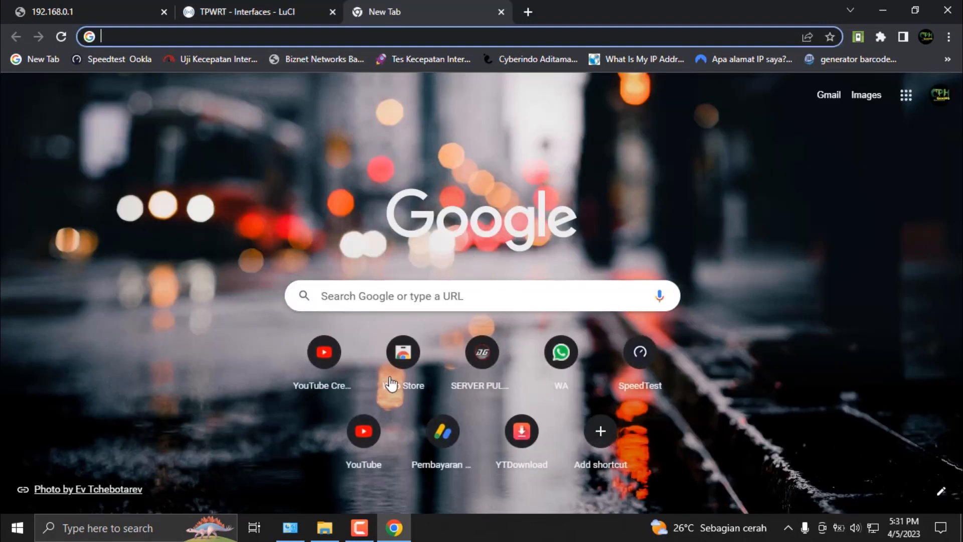
{"action": "left_click", "coordinate": [371, 435]}
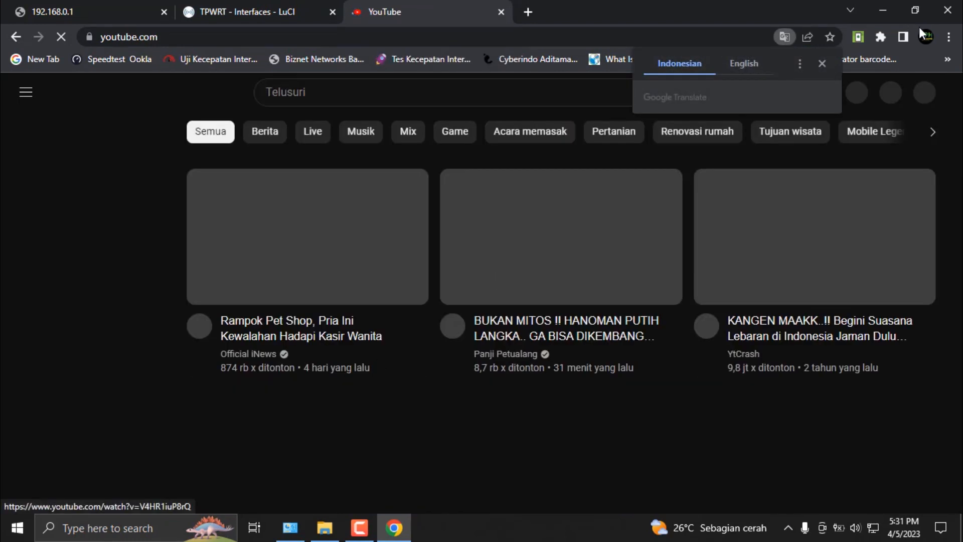
{"action": "left_click", "coordinate": [821, 64]}
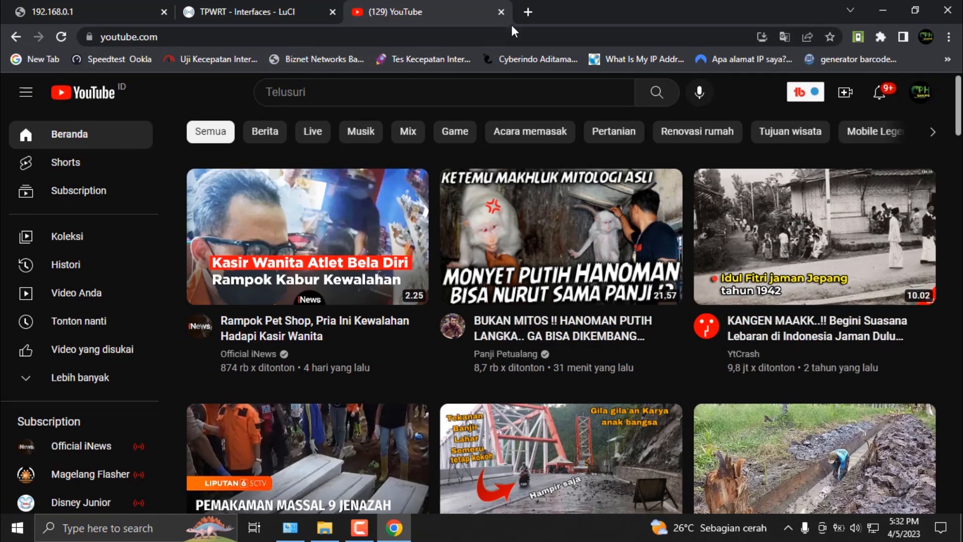
{"action": "scroll", "coordinate": [678, 297], "scroll_direction": "down", "scroll_amount": 5}
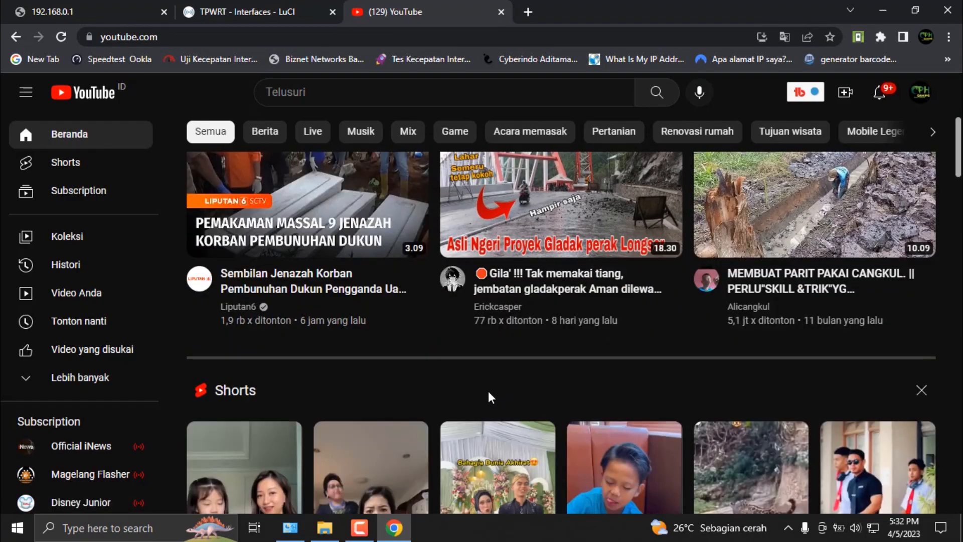
{"action": "scroll", "coordinate": [491, 390], "scroll_direction": "down", "scroll_amount": 10}
{"action": "scroll", "coordinate": [499, 391], "scroll_direction": "down", "scroll_amount": 15}
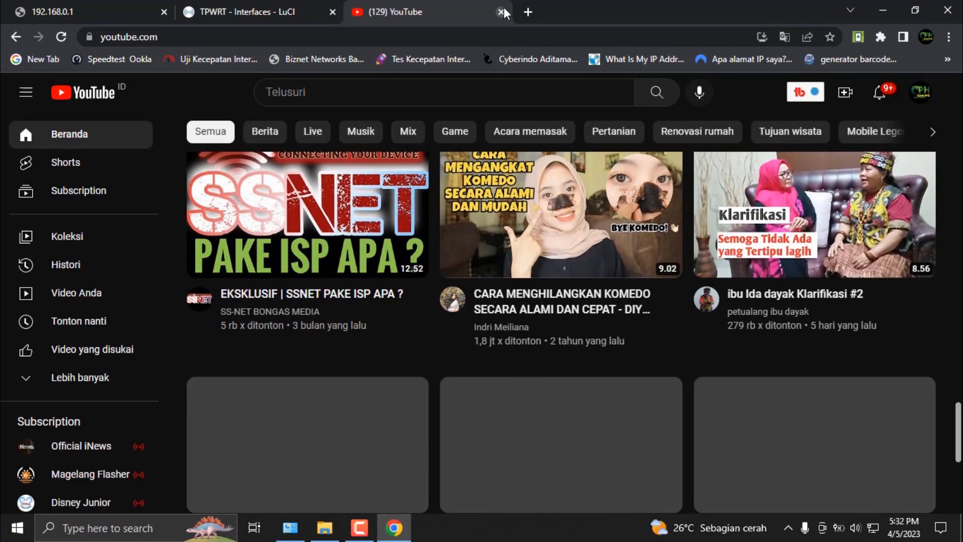
{"action": "left_click", "coordinate": [501, 12]}
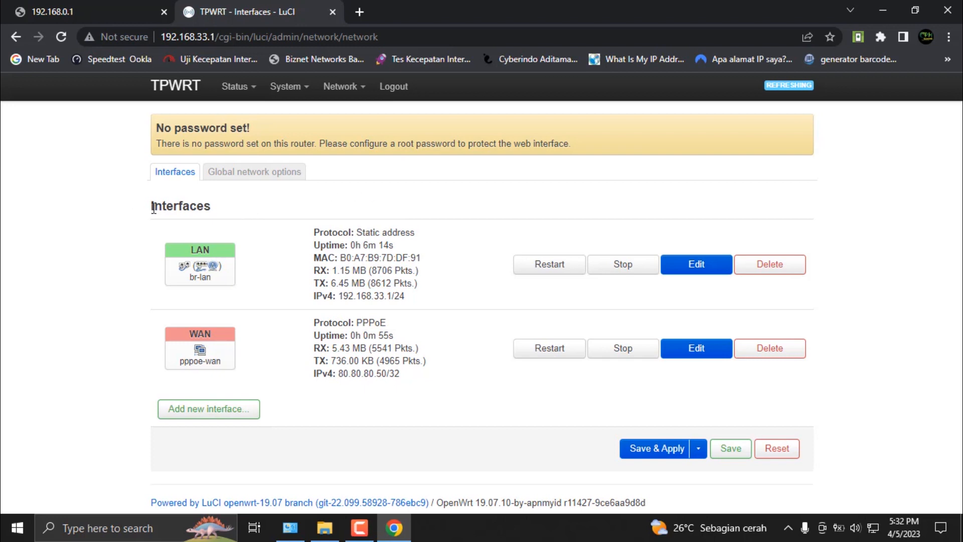
{"action": "left_click_drag", "start_coordinate": [149, 213], "coordinate": [235, 219]}
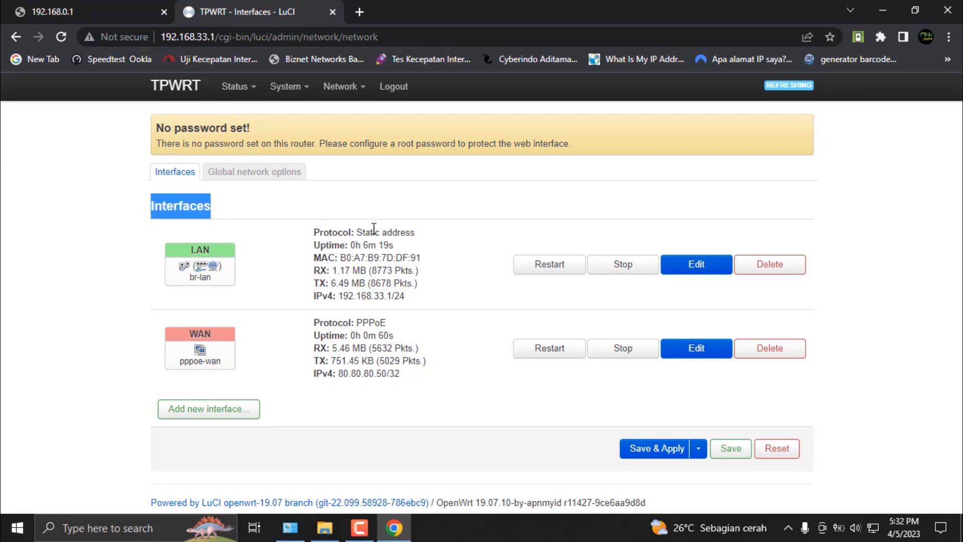
{"action": "left_click", "coordinate": [390, 186]}
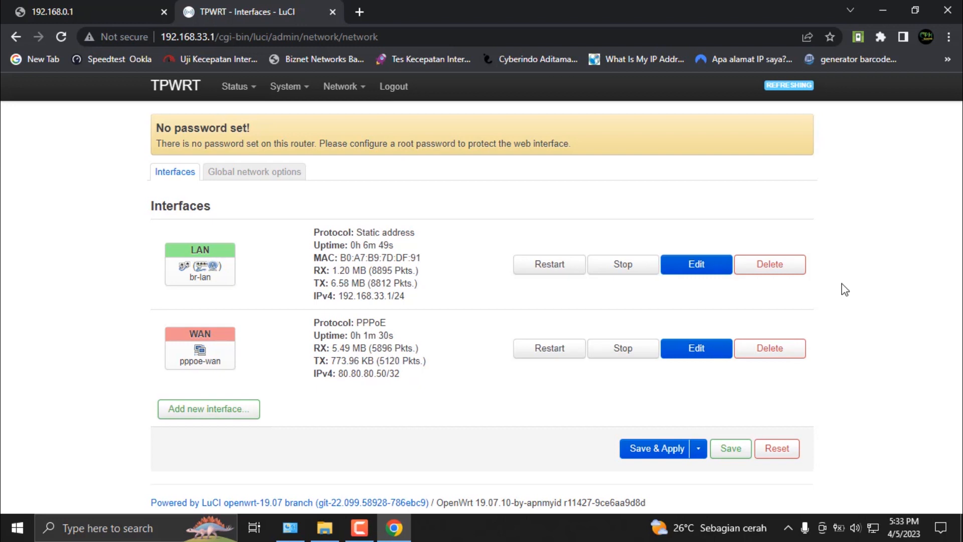
Step: Examine the router's status overview, covering system, memory, PPPoE upstream, DHCP leases and wireless details
{"action": "mouse_move", "coordinate": [231, 93]}
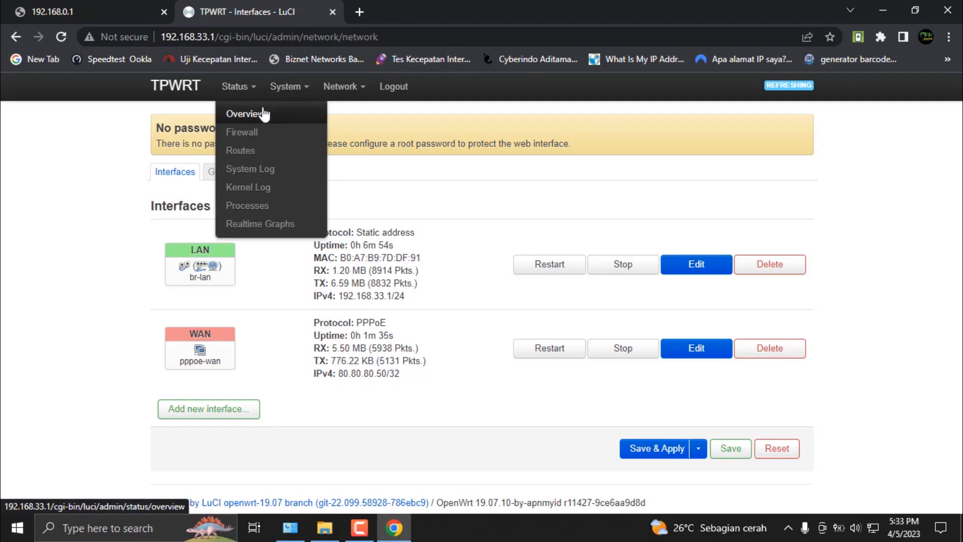
{"action": "left_click", "coordinate": [239, 114]}
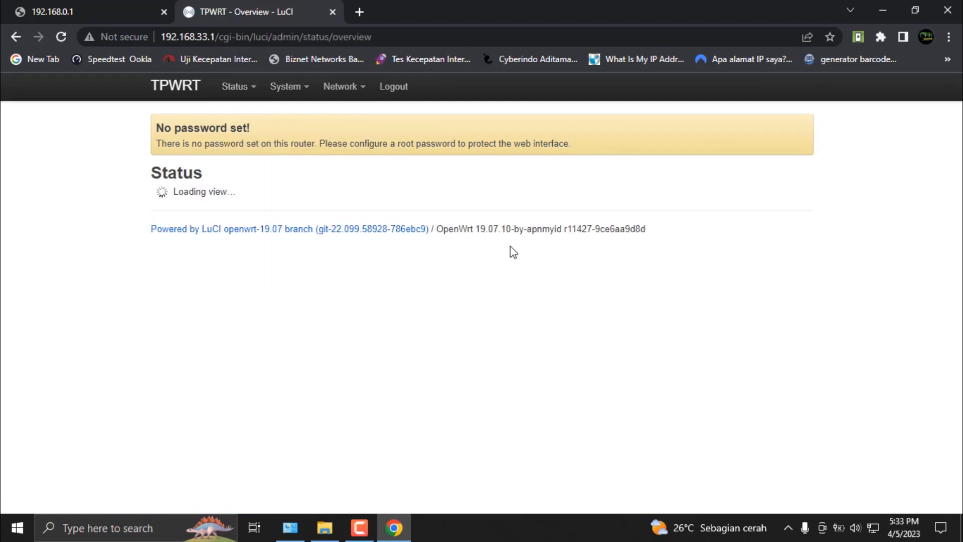
{"action": "scroll", "coordinate": [512, 251], "scroll_direction": "down", "scroll_amount": 10}
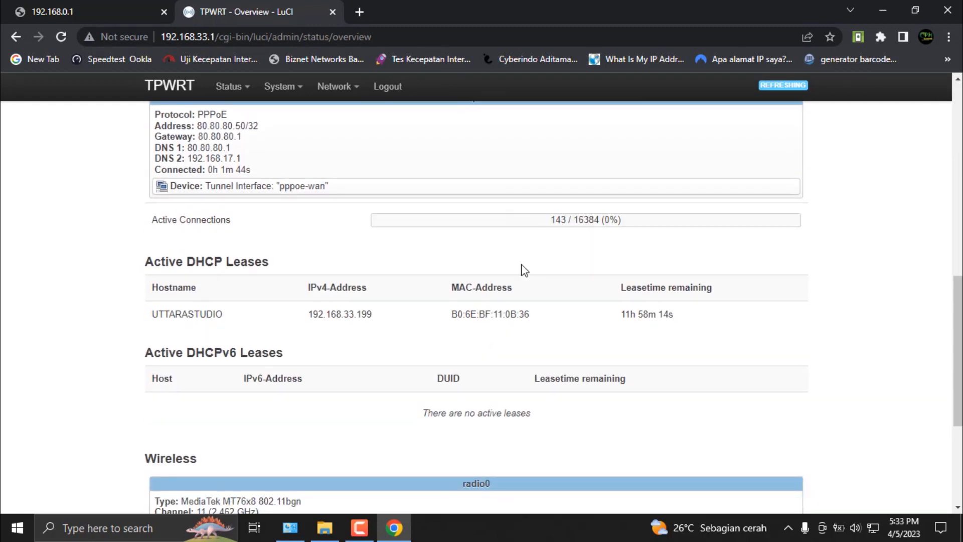
{"action": "scroll", "coordinate": [522, 269], "scroll_direction": "up", "scroll_amount": 8}
{"action": "scroll", "coordinate": [561, 285], "scroll_direction": "up", "scroll_amount": 4}
{"action": "scroll", "coordinate": [560, 284], "scroll_direction": "down", "scroll_amount": 6}
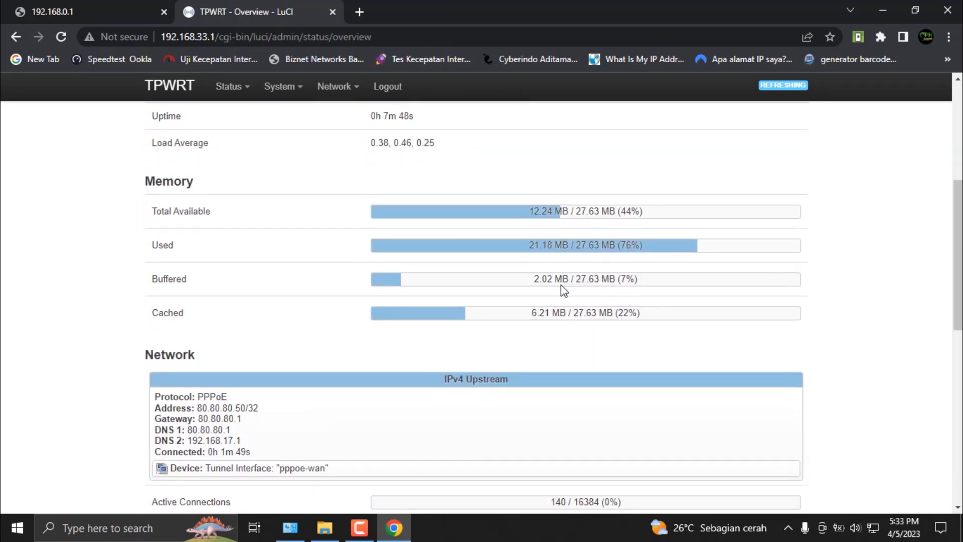
{"action": "scroll", "coordinate": [561, 284], "scroll_direction": "down", "scroll_amount": 5}
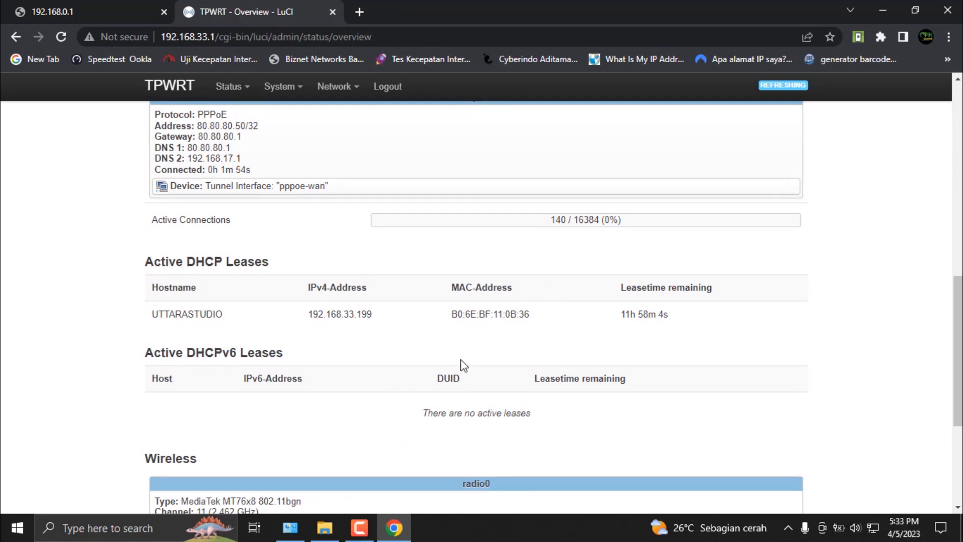
{"action": "scroll", "coordinate": [462, 361], "scroll_direction": "down", "scroll_amount": 4}
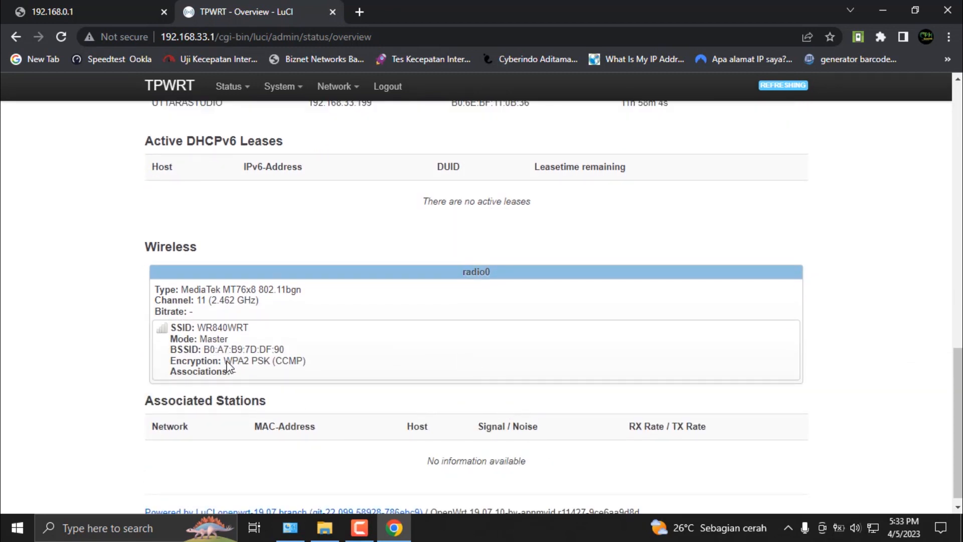
{"action": "scroll", "coordinate": [280, 323], "scroll_direction": "up", "scroll_amount": 8}
{"action": "scroll", "coordinate": [279, 323], "scroll_direction": "up", "scroll_amount": 7}
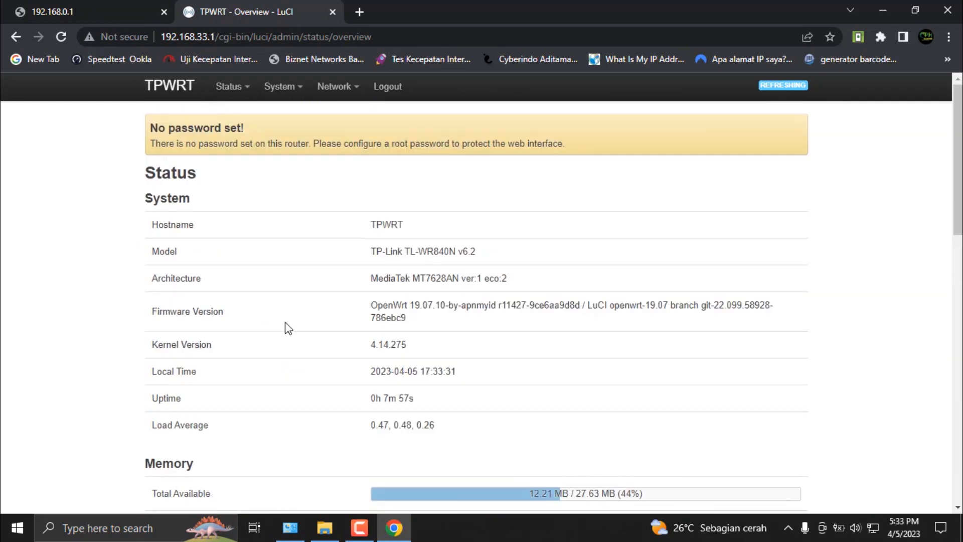
Step: Return to the network interfaces overview to review the LAN and WAN entries, and check the global network options
{"action": "mouse_move", "coordinate": [332, 87]}
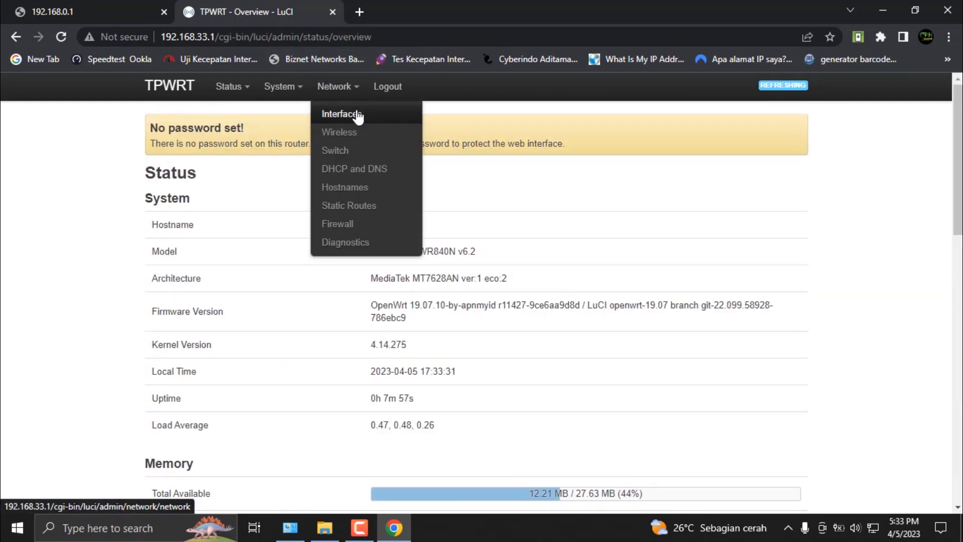
{"action": "left_click", "coordinate": [356, 113]}
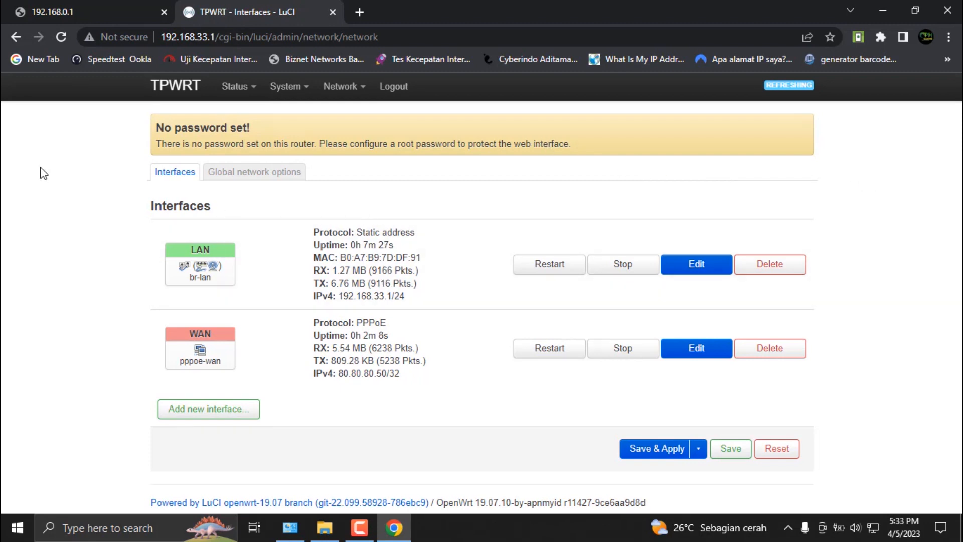
{"action": "left_click_drag", "start_coordinate": [153, 212], "coordinate": [247, 209]}
{"action": "left_click", "coordinate": [230, 214]}
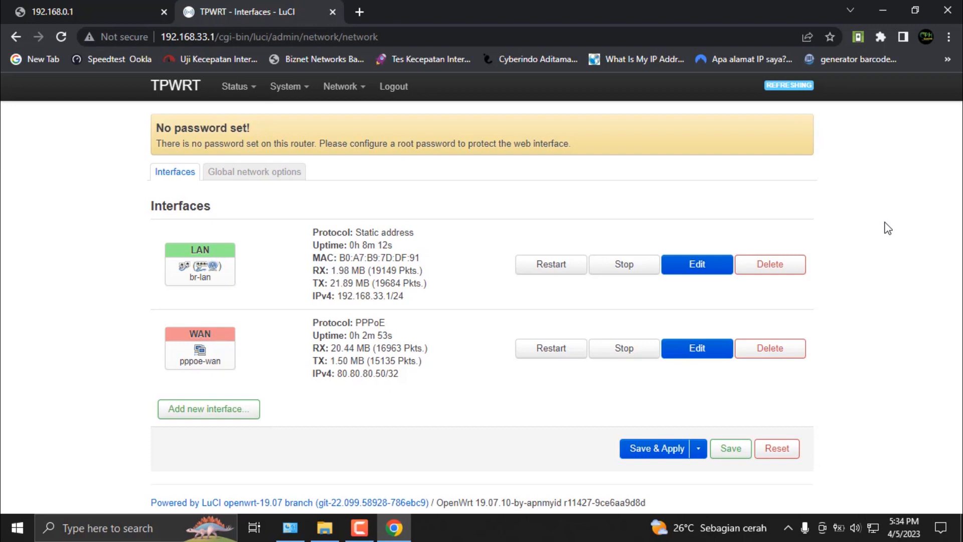
{"action": "left_click", "coordinate": [270, 175]}
{"action": "left_click", "coordinate": [178, 173]}
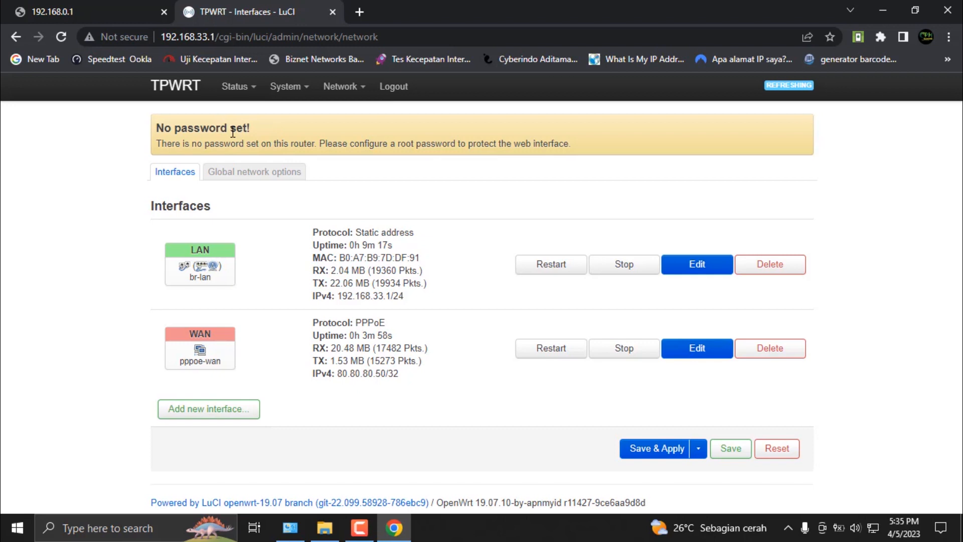
Step: Open the wireless overview and check the WR840WRT network and its associated stations
{"action": "mouse_move", "coordinate": [342, 86]}
{"action": "left_click", "coordinate": [370, 134]}
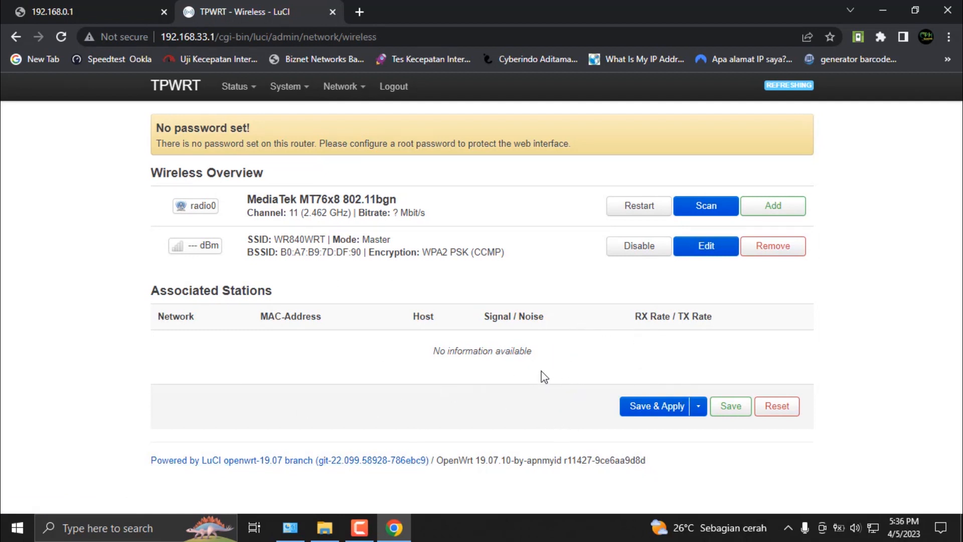
{"action": "left_click_drag", "start_coordinate": [541, 353], "coordinate": [384, 354]}
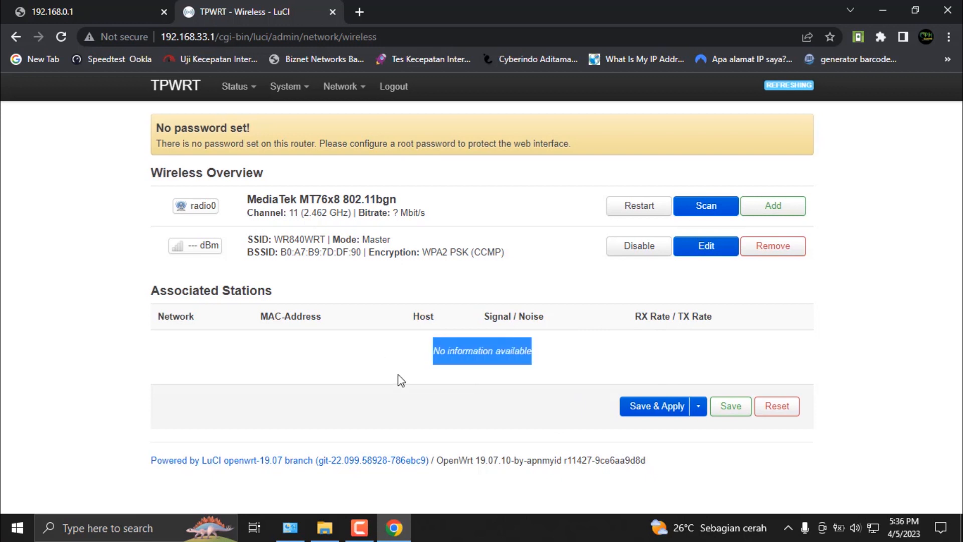
{"action": "left_click", "coordinate": [402, 400]}
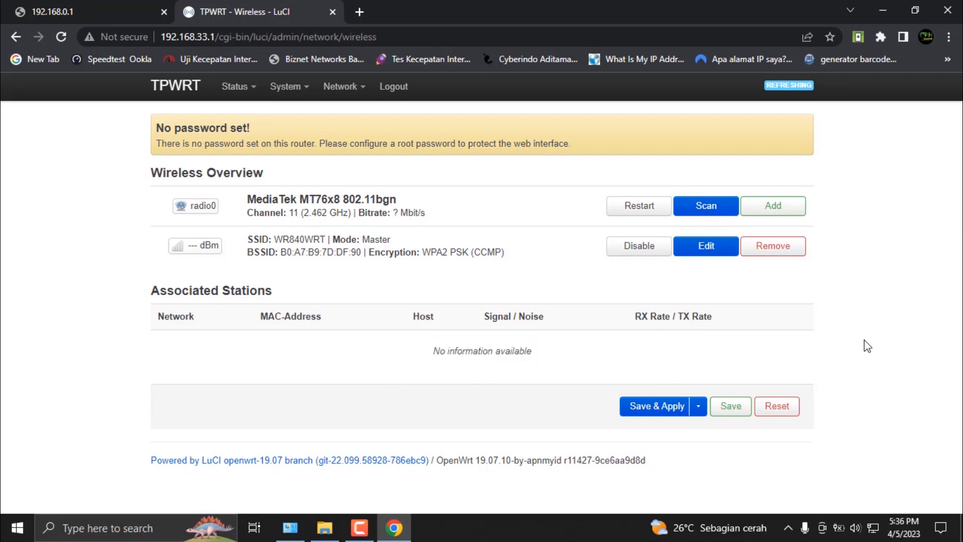